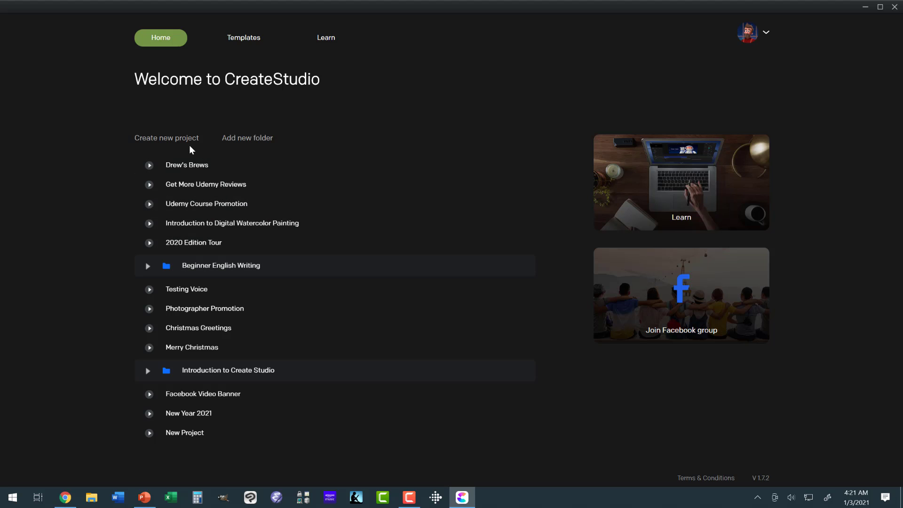
- Create a new project named 'Everything' using the 1080p HD preset and a white background
click(186, 139)
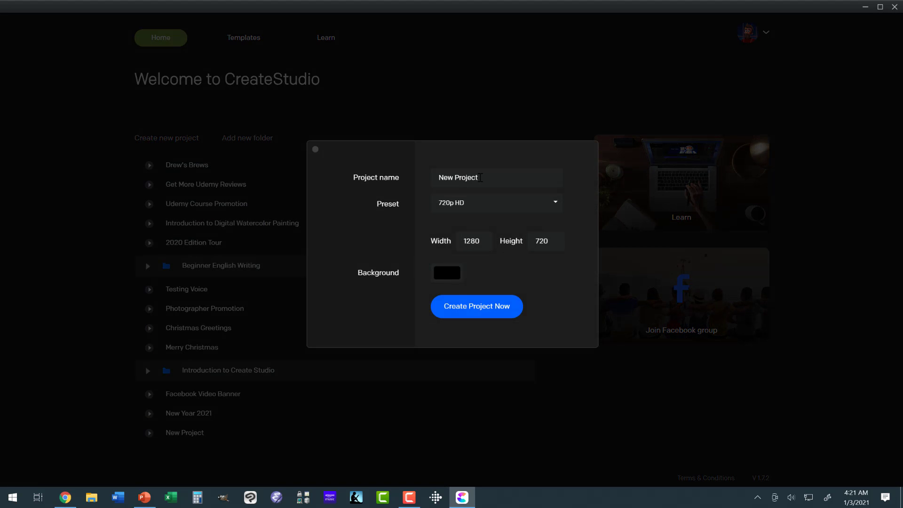
drag(481, 177, 435, 177)
text(Everything)
click(555, 204)
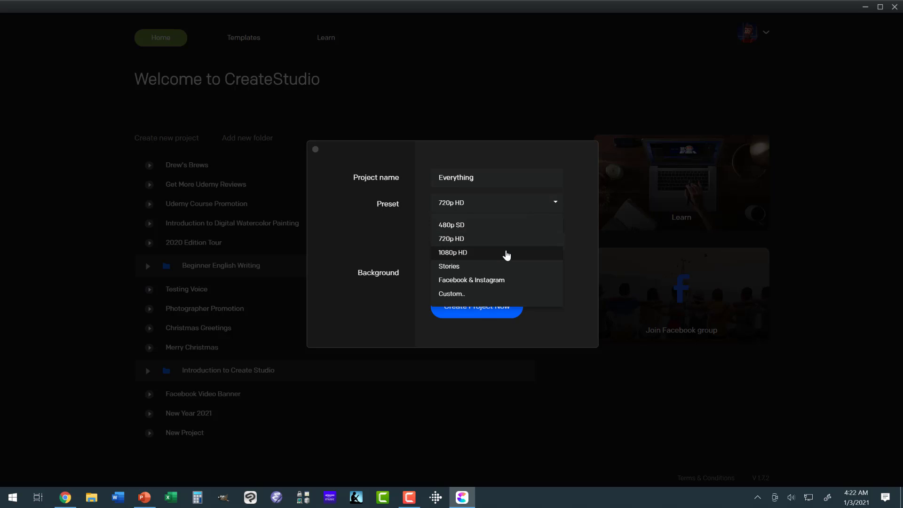
click(506, 254)
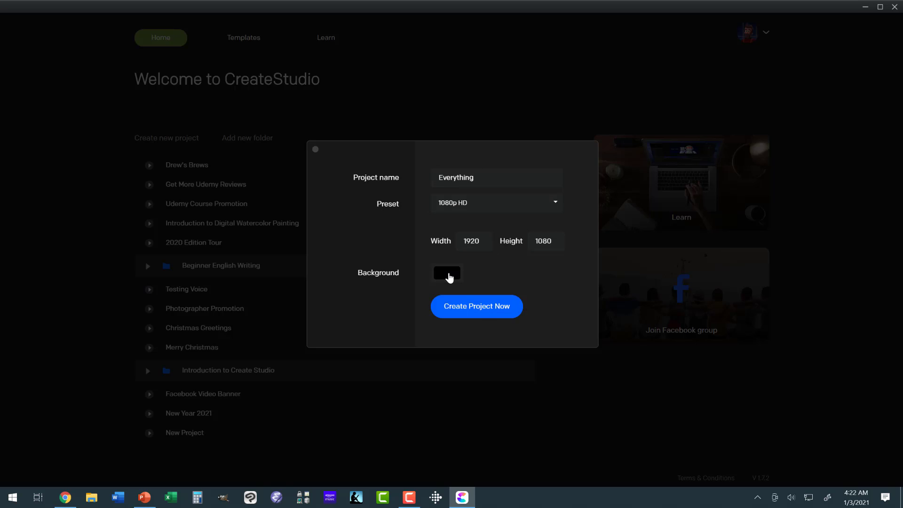
click(449, 277)
drag(458, 216, 436, 155)
click(436, 156)
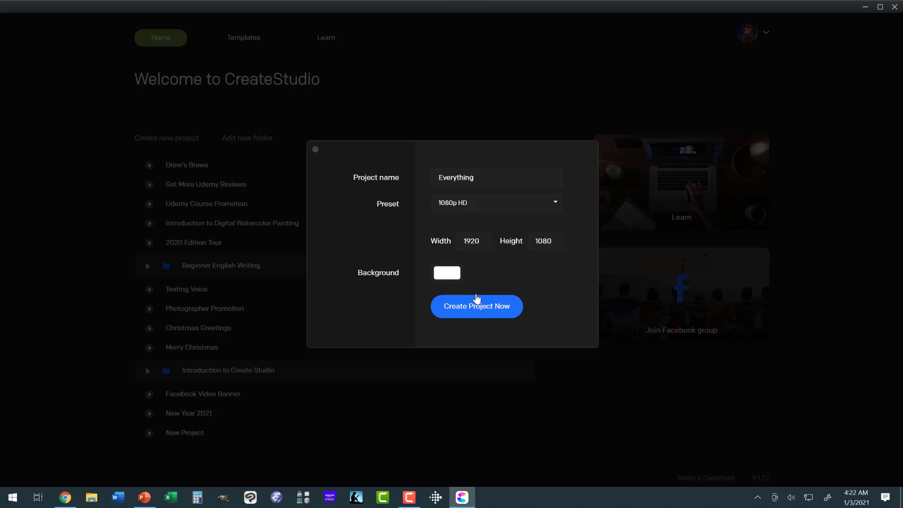
click(476, 302)
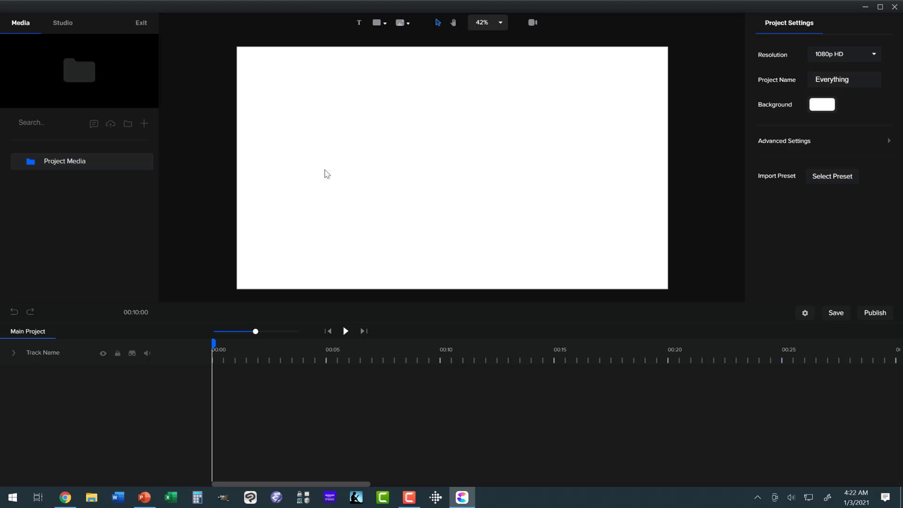
- Add the 3D Penguin character from Characters and centre it at 960×540
click(62, 24)
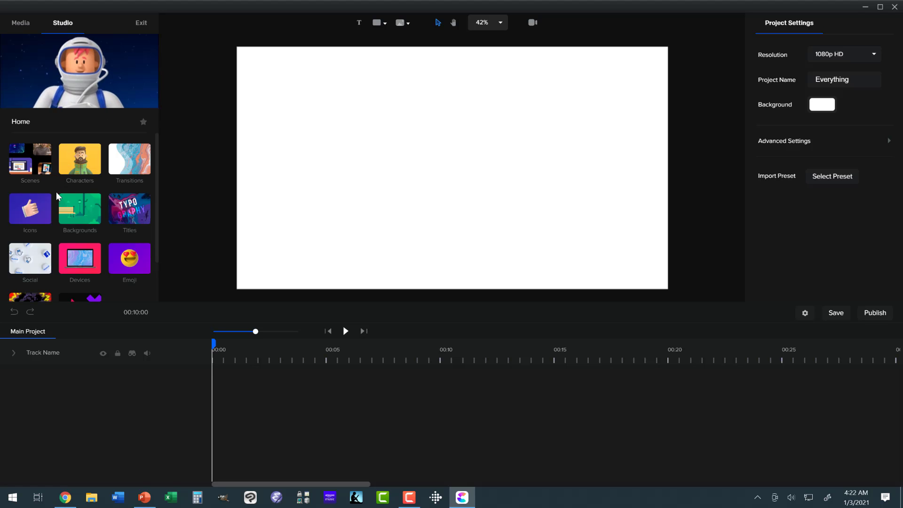
click(77, 169)
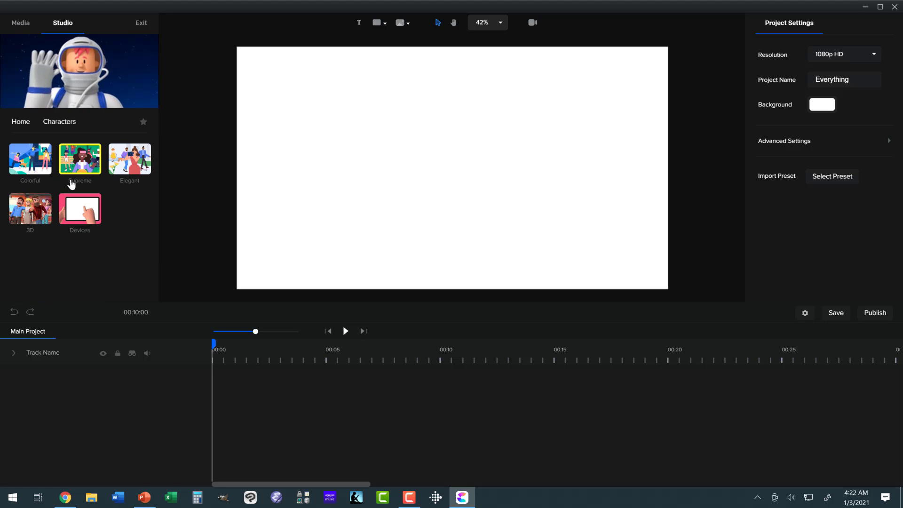
click(39, 209)
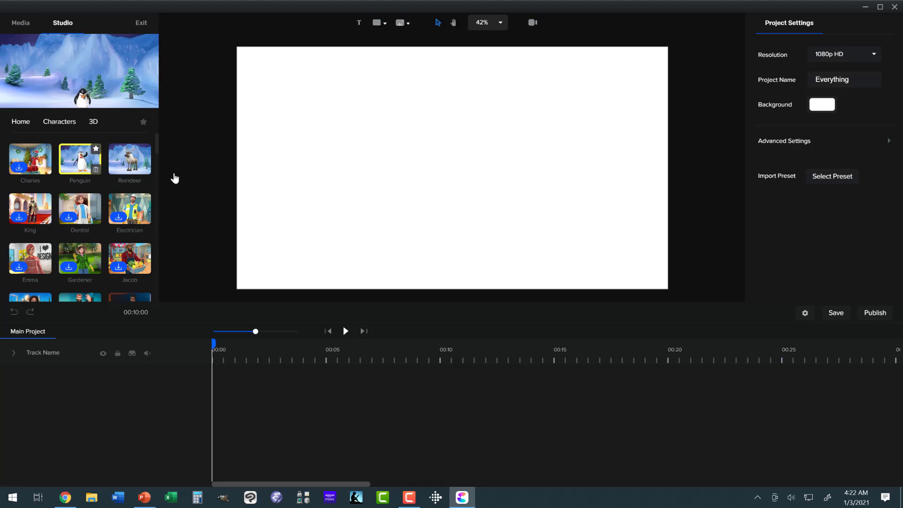
drag(80, 158, 441, 145)
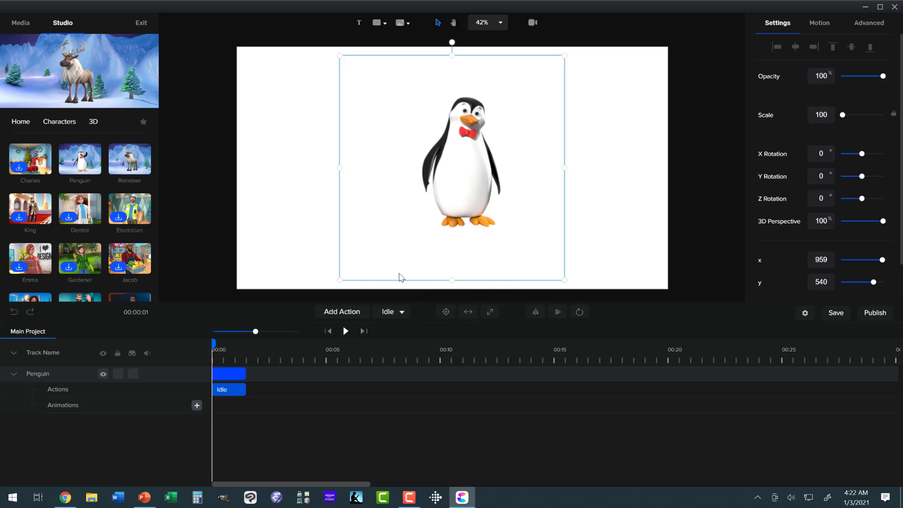
click(445, 311)
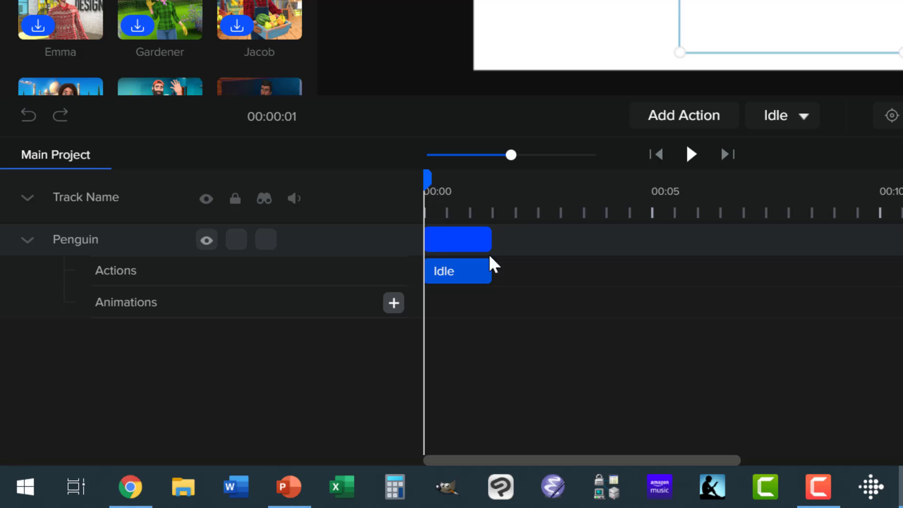
- Add a second Idle action to the Penguin right after its first one
click(440, 239)
click(483, 238)
click(469, 243)
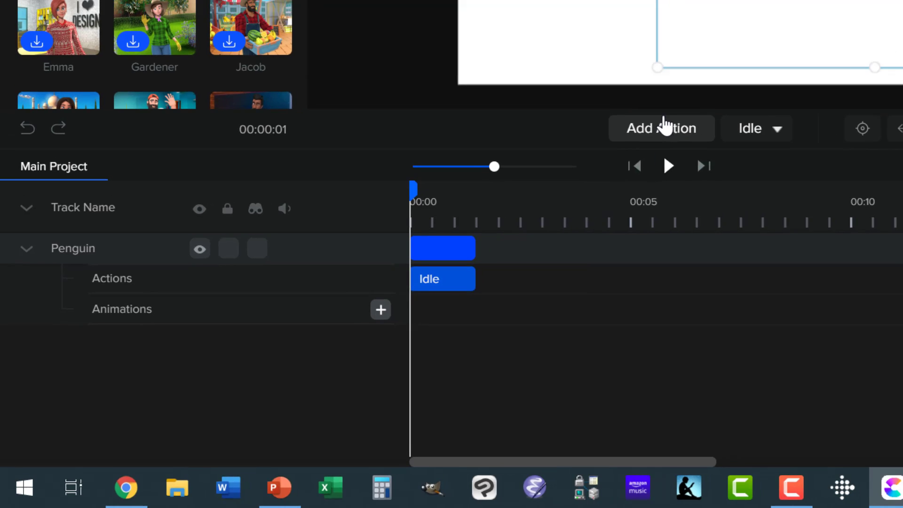
click(663, 126)
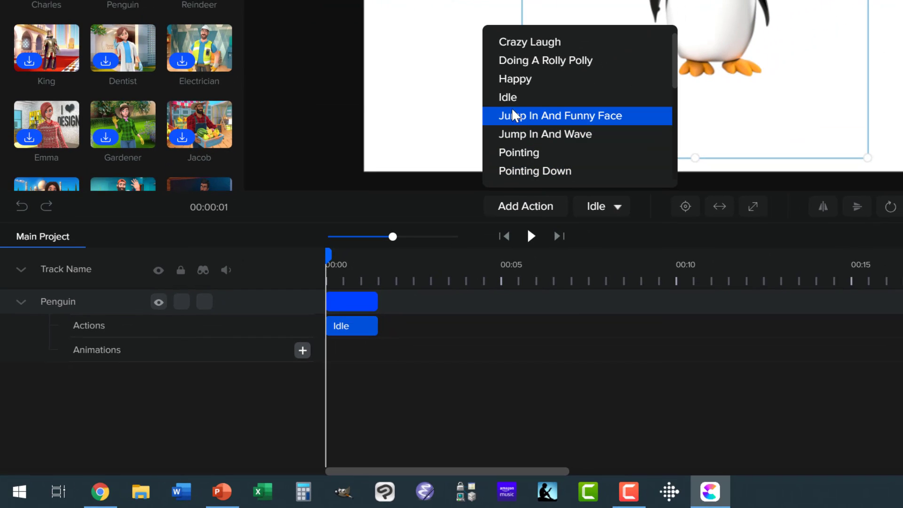
click(506, 96)
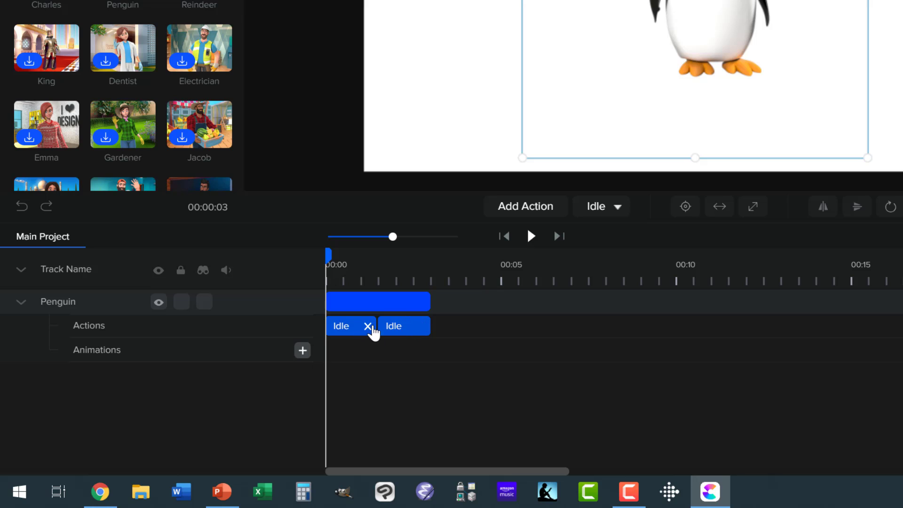
mouse_move(403, 326)
click(408, 303)
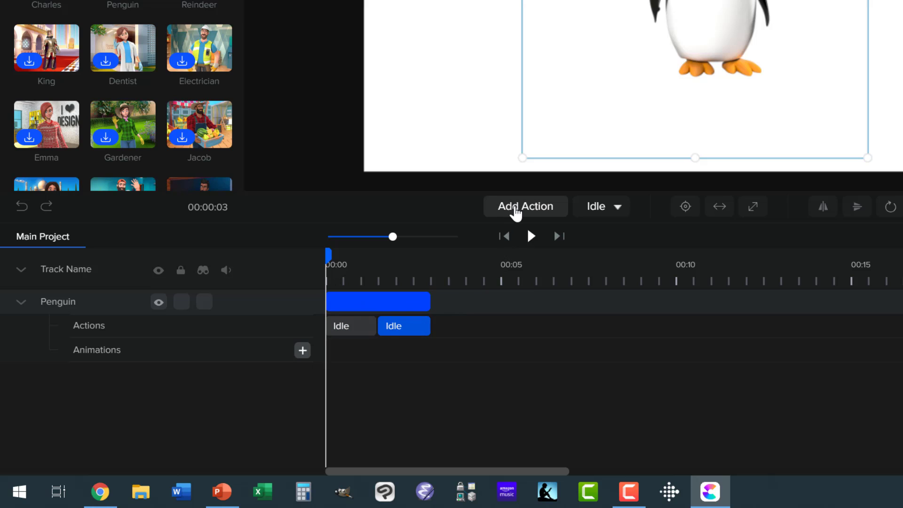
click(514, 210)
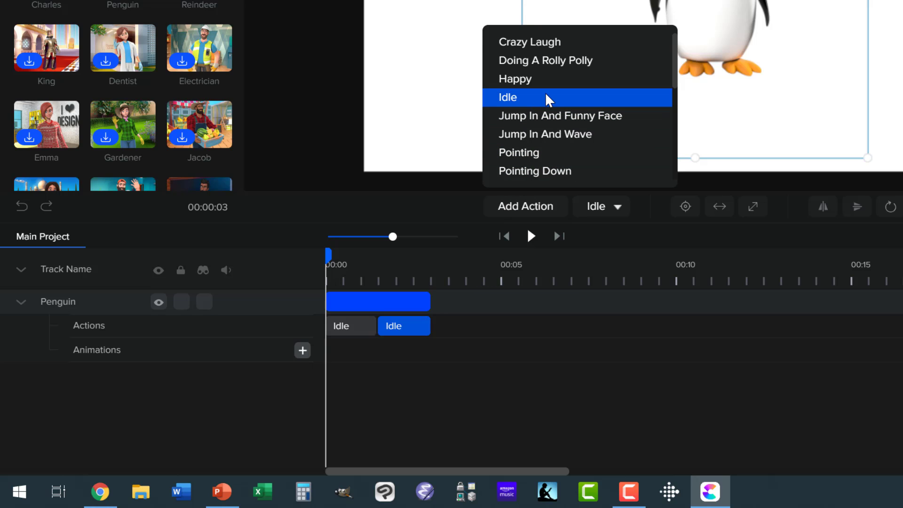
scroll(544, 101, down, 3)
scroll(548, 100, down, 2)
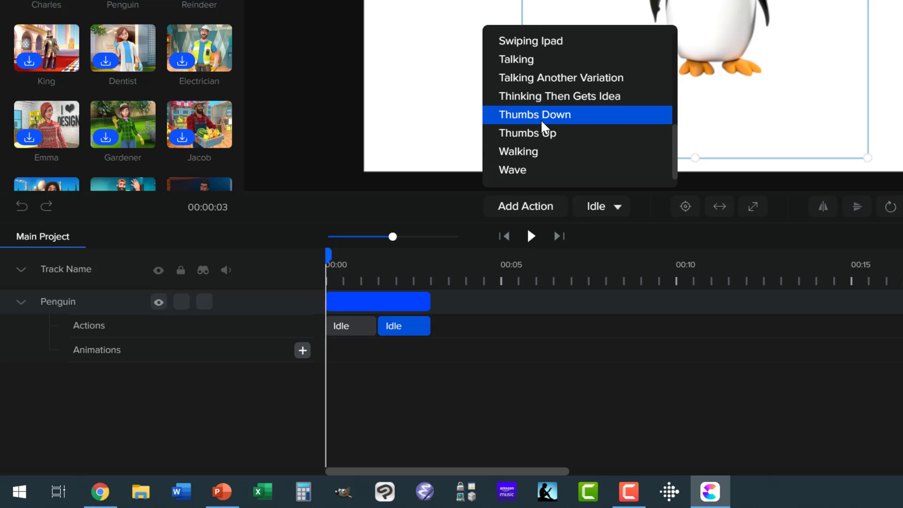
scroll(544, 126, up, 5)
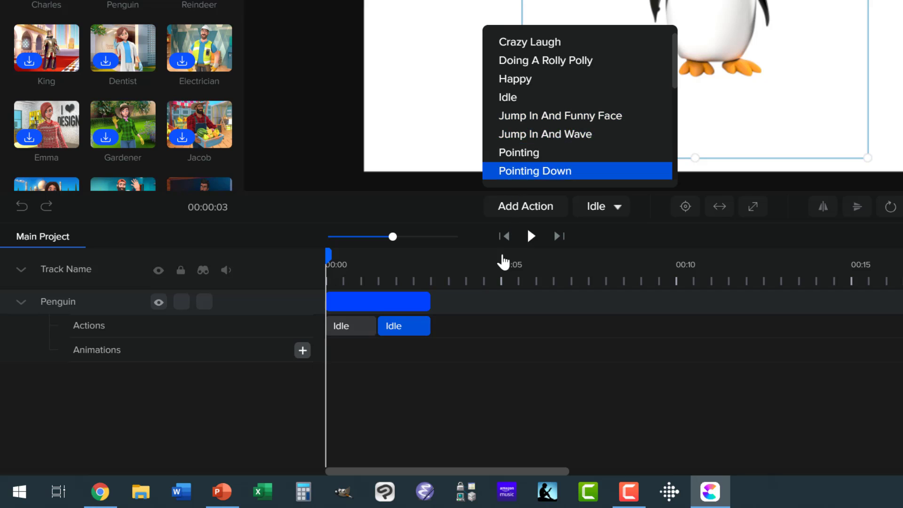
click(490, 398)
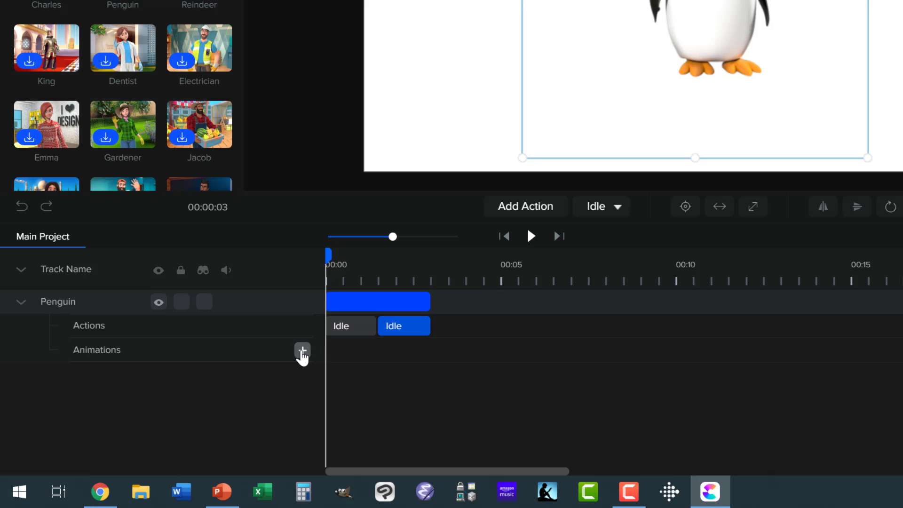
- Add a custom animation clip to the Penguin with Position animation enabled
click(302, 351)
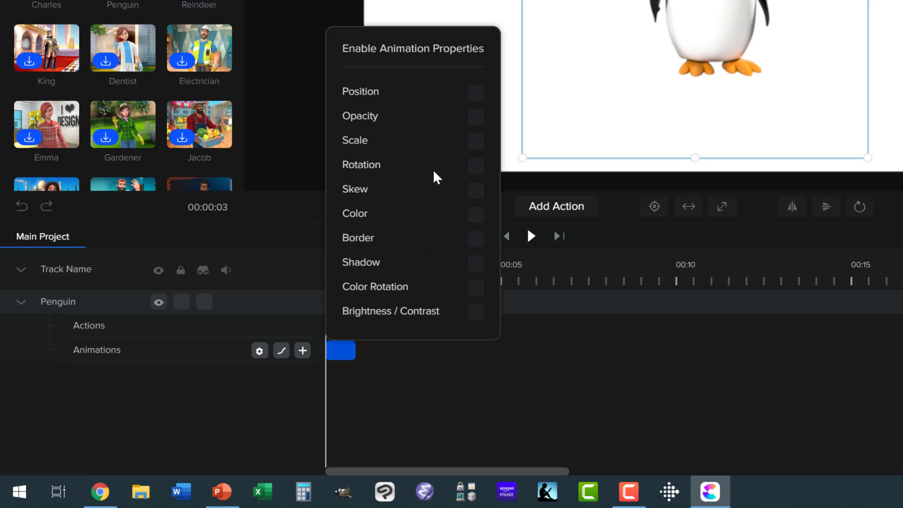
click(475, 92)
click(515, 372)
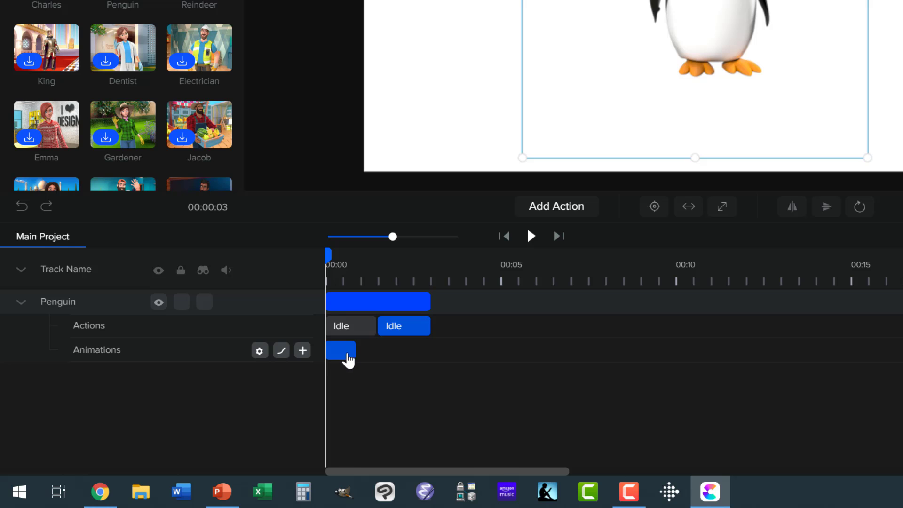
- Animate the penguin from a left-side start position to a right-side end position
mouse_move(349, 360)
mouse_down()
mouse_move(385, 364)
mouse_move(420, 351)
mouse_up()
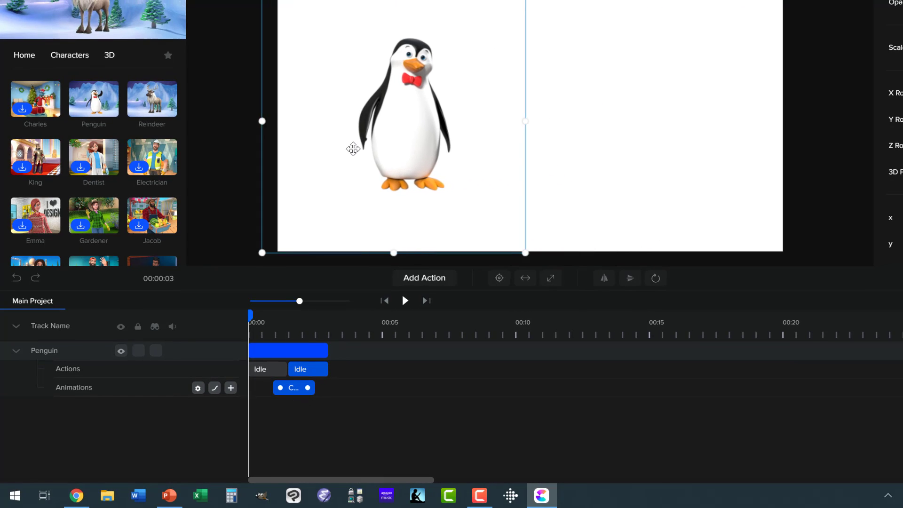
drag(352, 149, 295, 147)
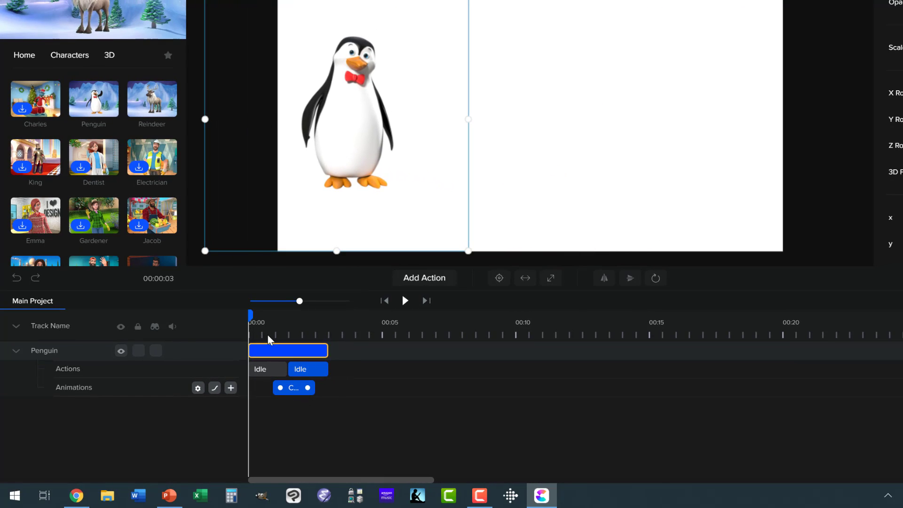
drag(256, 320, 320, 323)
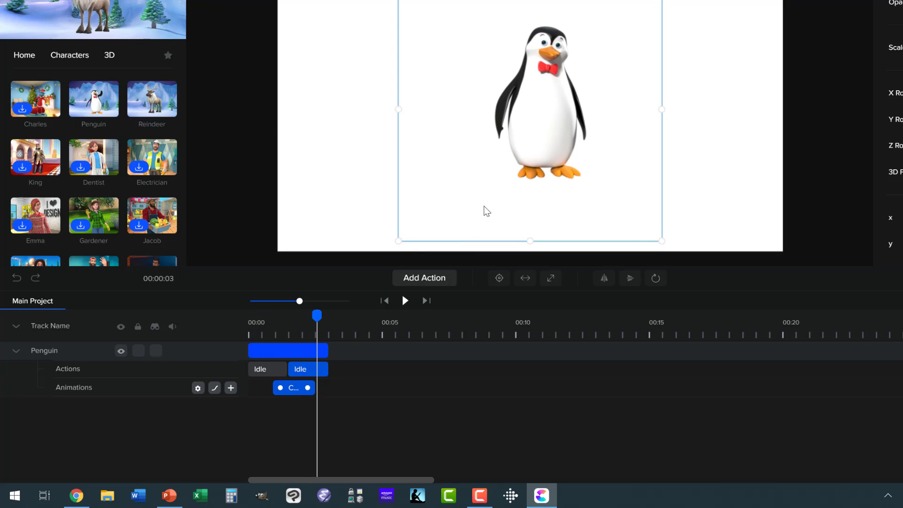
drag(561, 154, 704, 159)
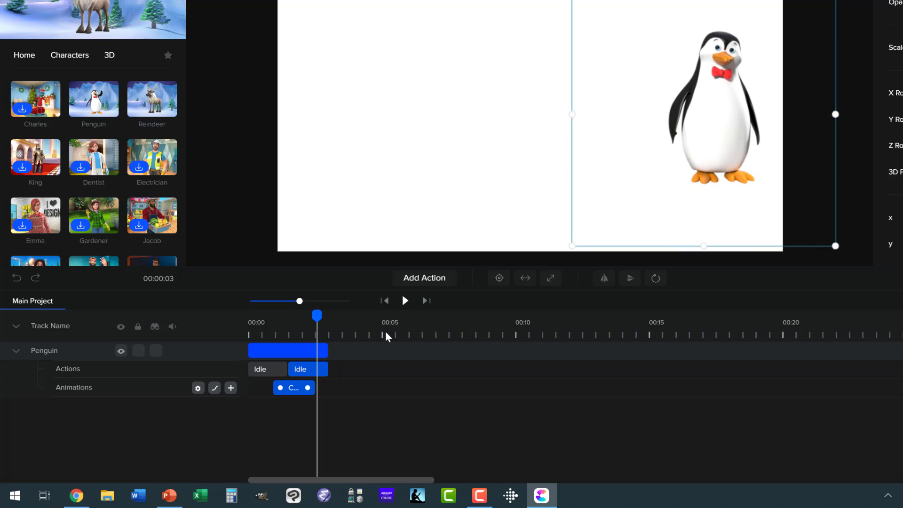
- Stretch the Custom clip to span the penguin's full clip and play it back
drag(285, 327, 251, 332)
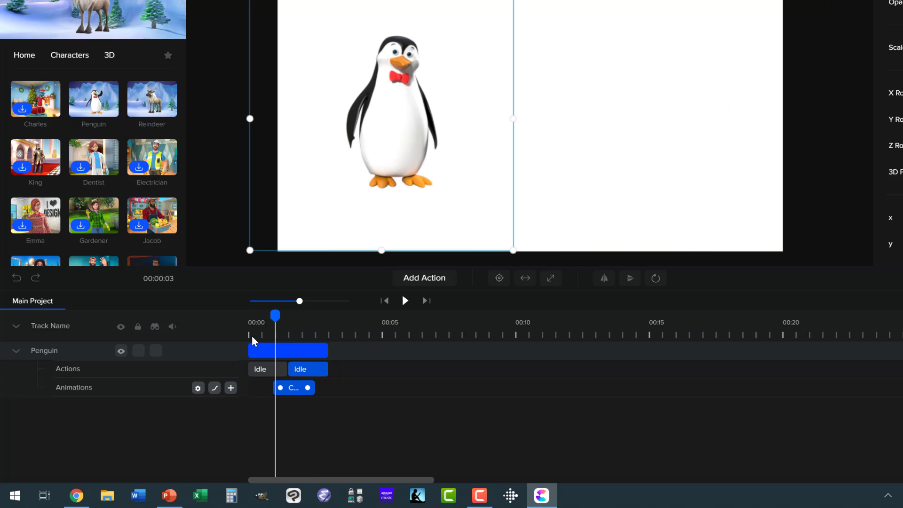
drag(277, 387, 252, 388)
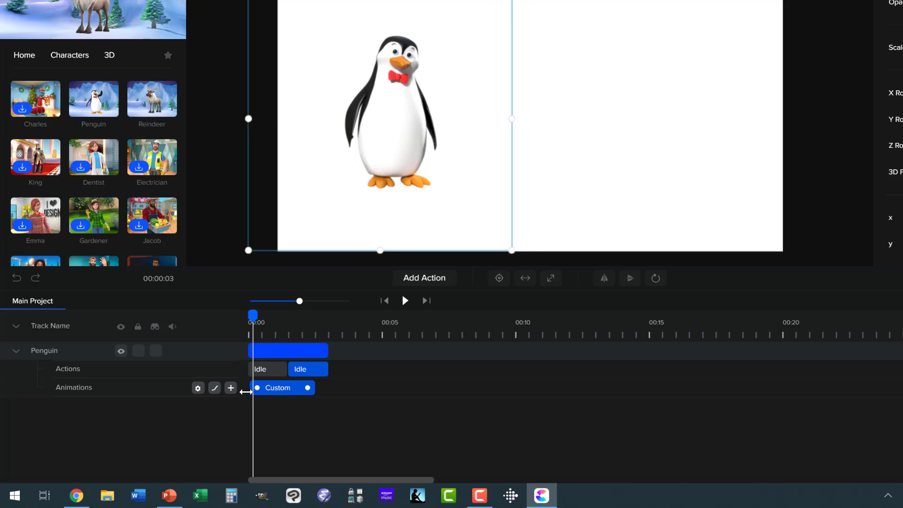
drag(306, 387, 323, 388)
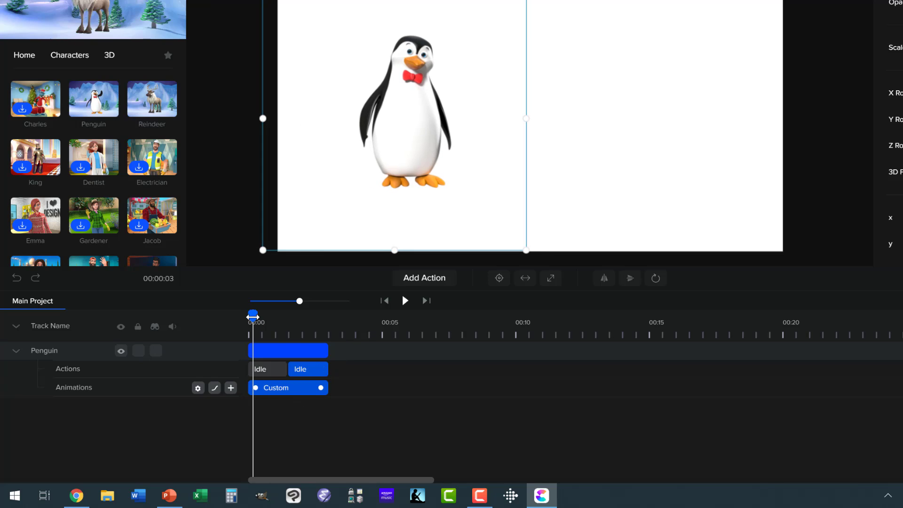
drag(253, 318, 246, 319)
click(404, 301)
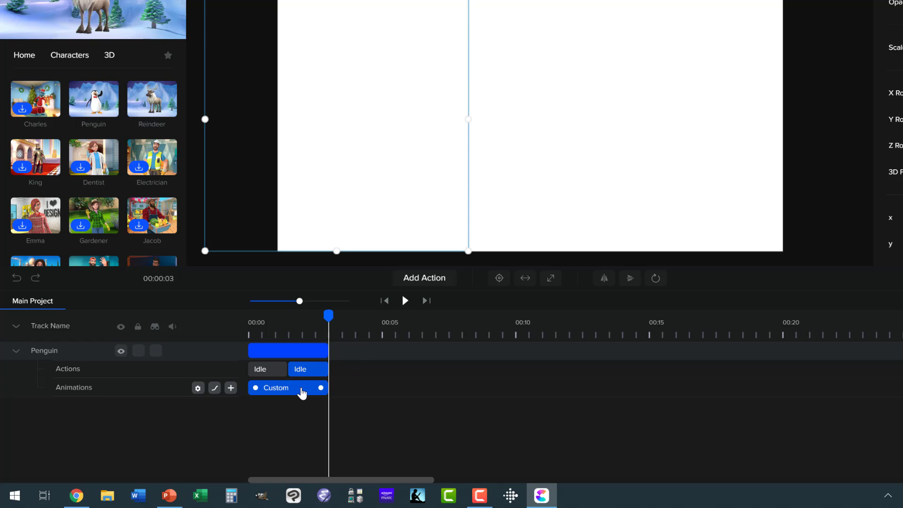
- Apply Linear easing to both ends of the penguin's Custom animation and preview it
right_click(302, 392)
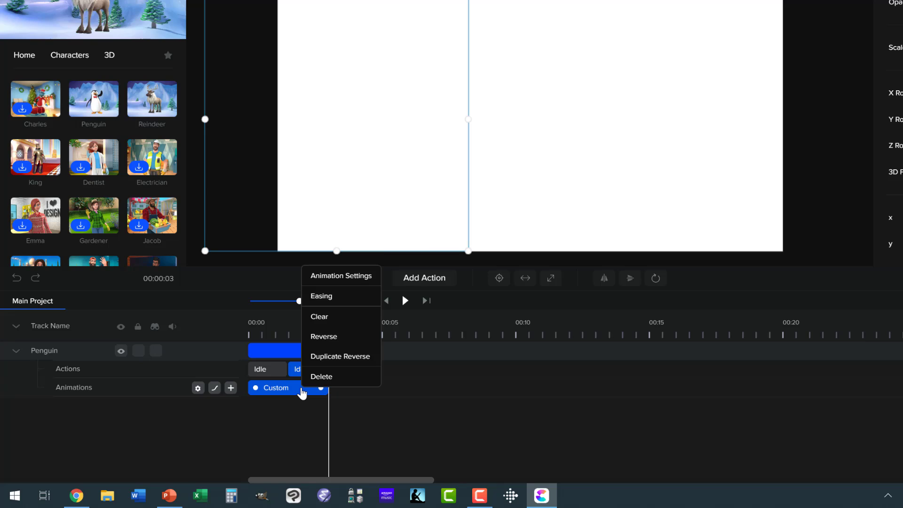
click(322, 297)
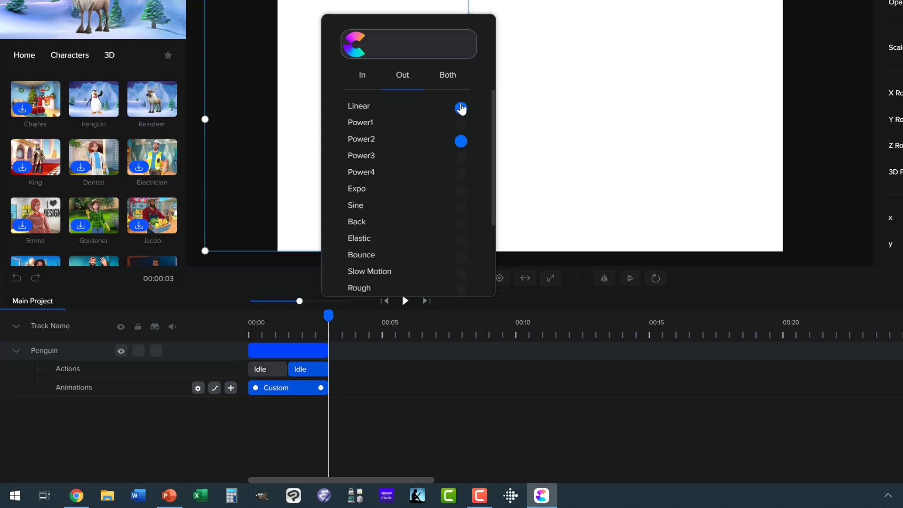
click(461, 107)
click(449, 79)
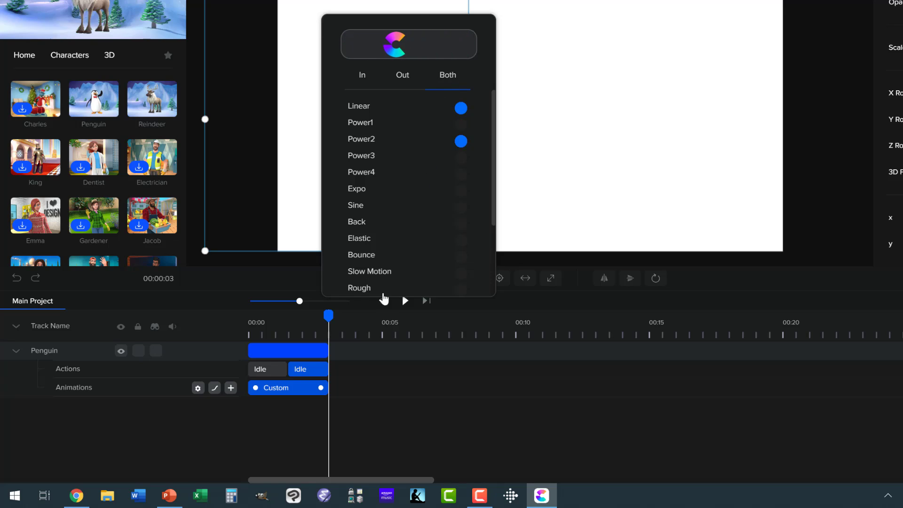
click(368, 396)
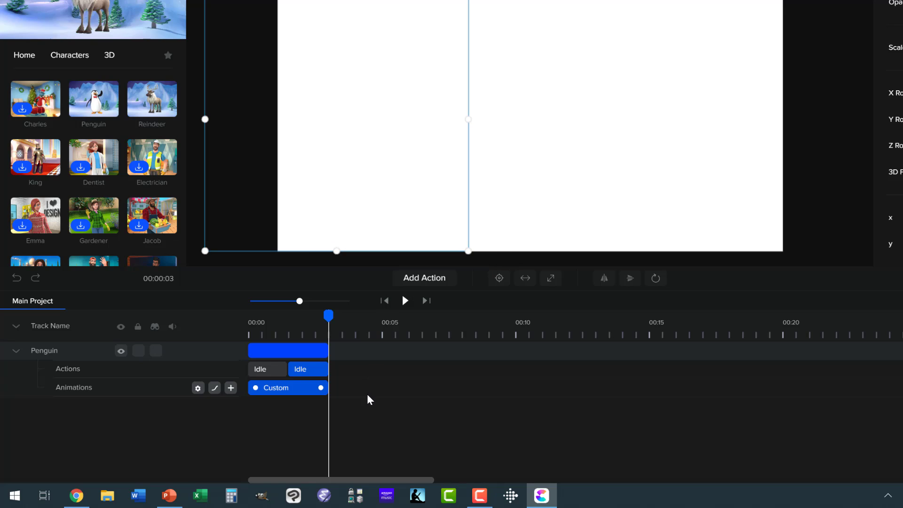
click(384, 301)
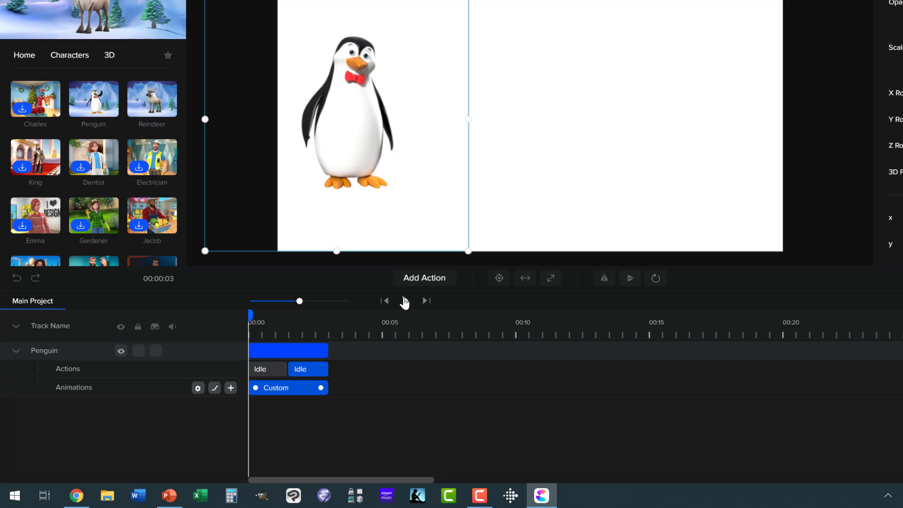
click(404, 301)
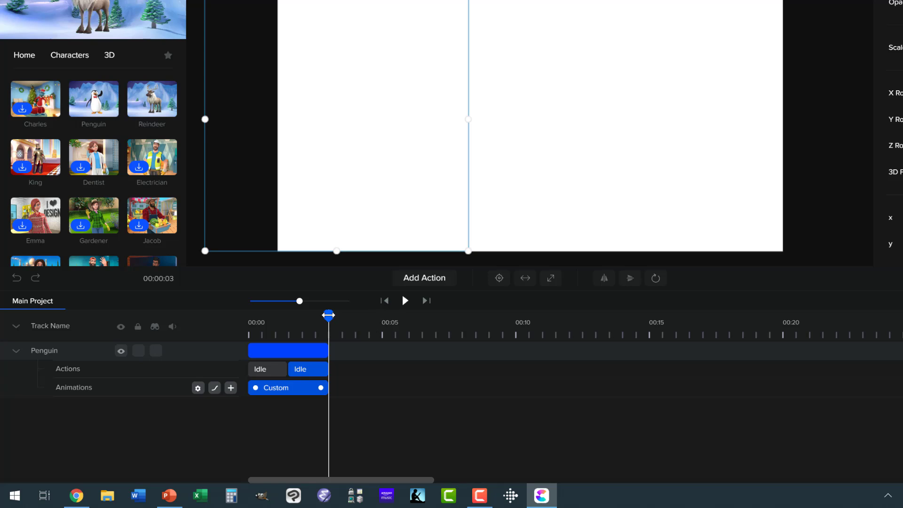
drag(327, 315, 301, 315)
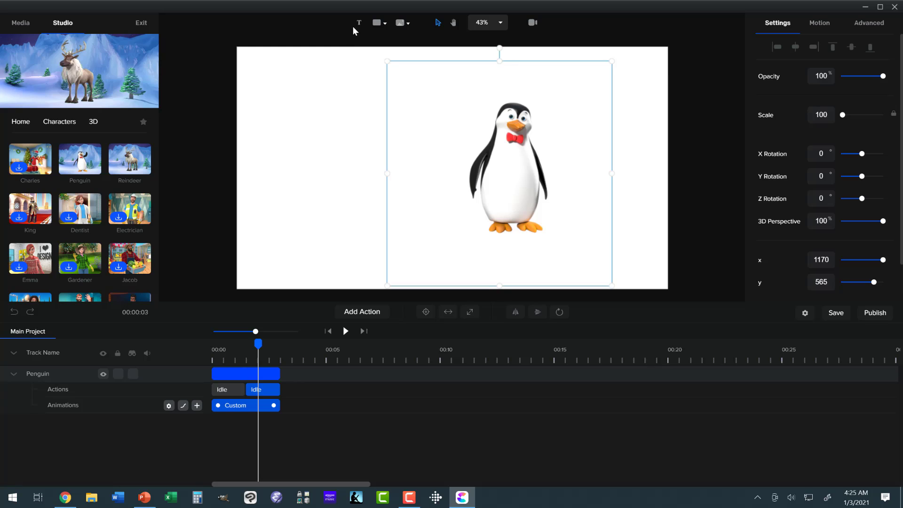
- Add a black 'Your Text' title on the left side of the canvas
click(359, 23)
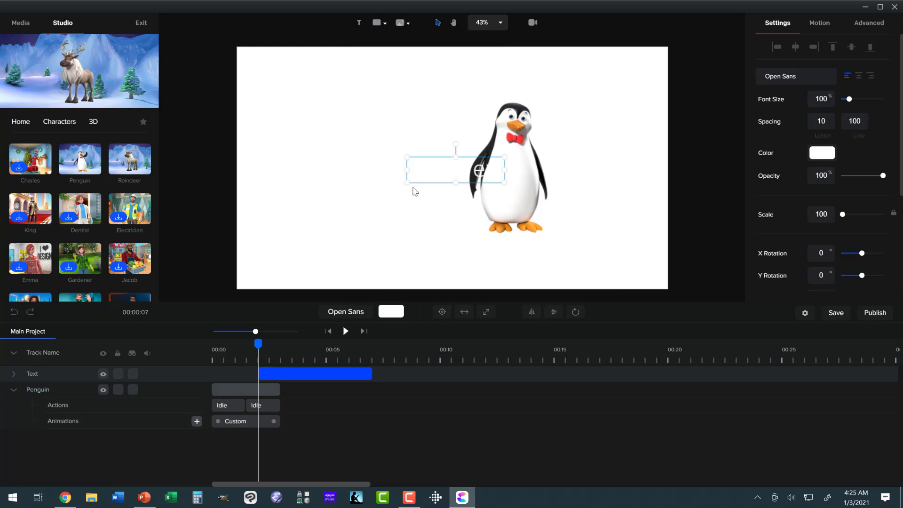
click(413, 173)
drag(408, 169, 501, 165)
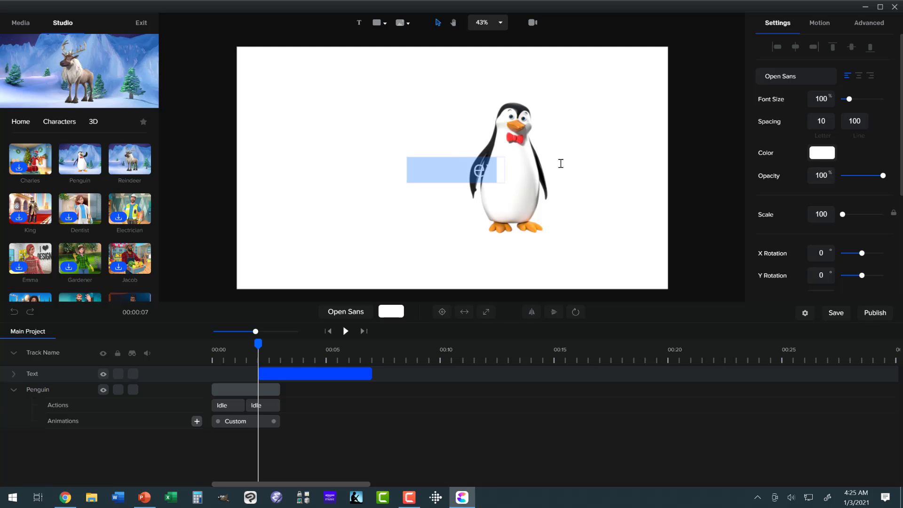
click(818, 155)
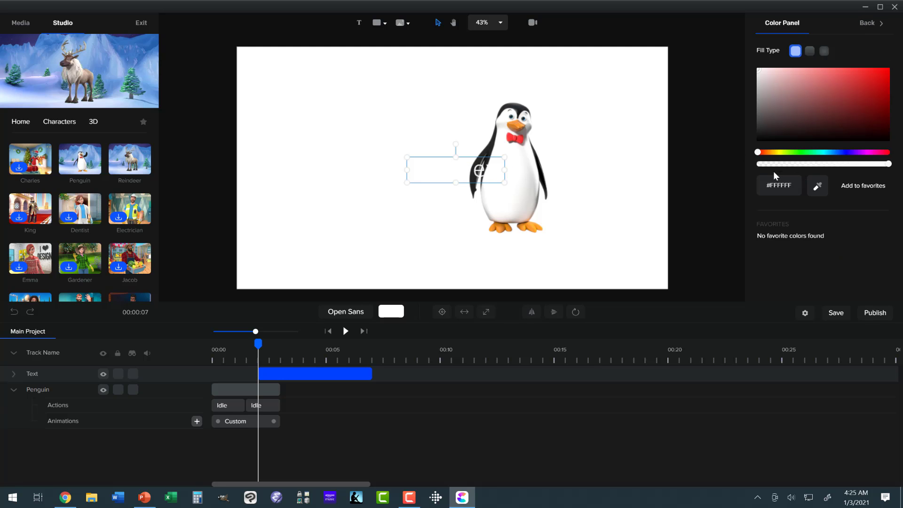
drag(771, 134, 759, 139)
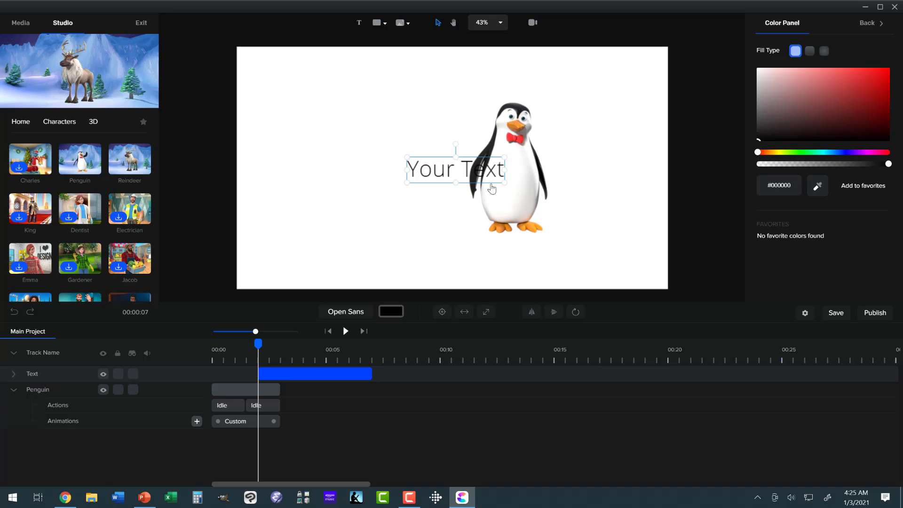
drag(469, 172, 358, 163)
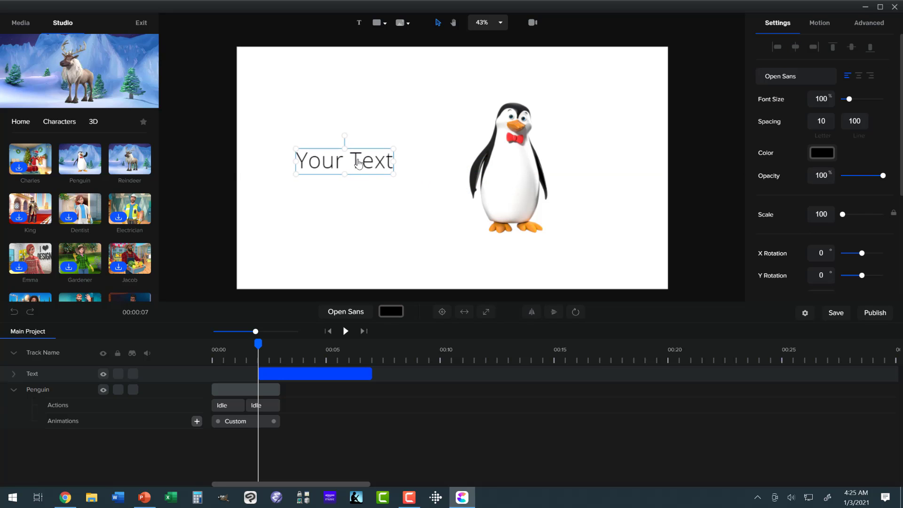
- Move the text clip to start right after the penguin's clip ends
drag(306, 375, 328, 374)
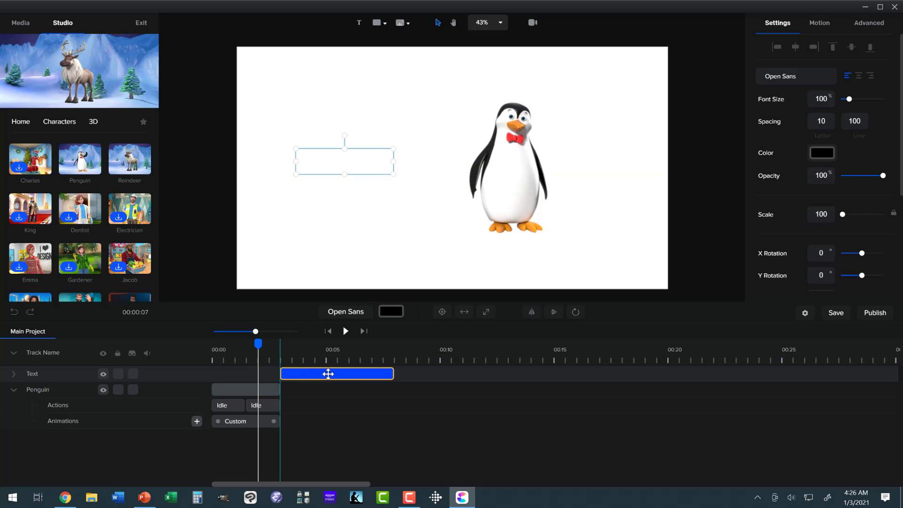
click(284, 349)
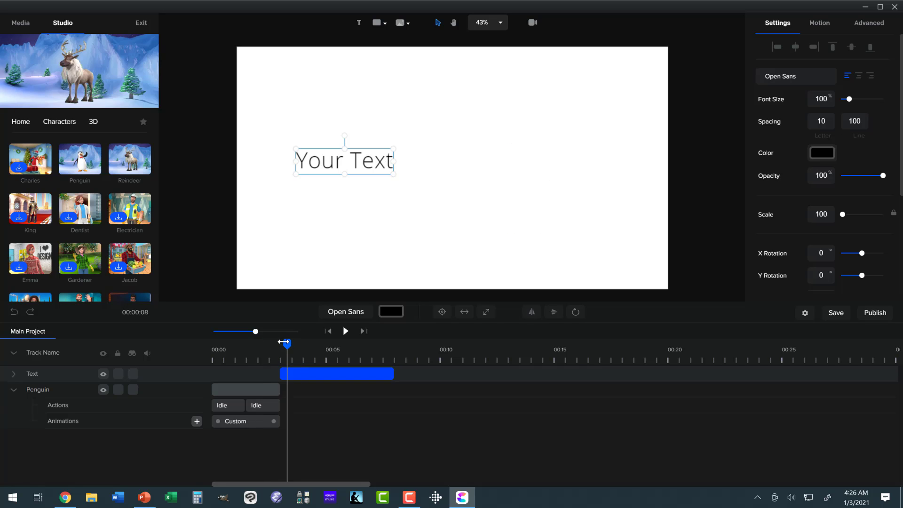
drag(284, 343, 280, 345)
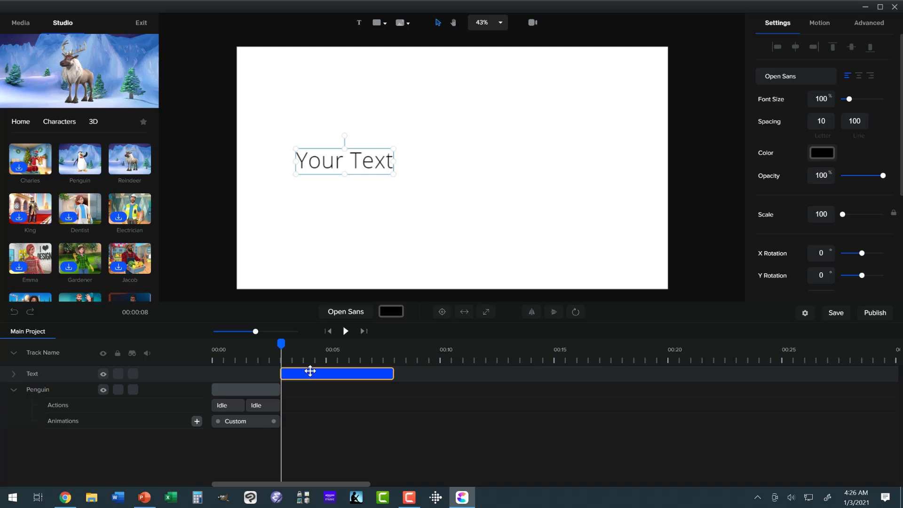
click(311, 371)
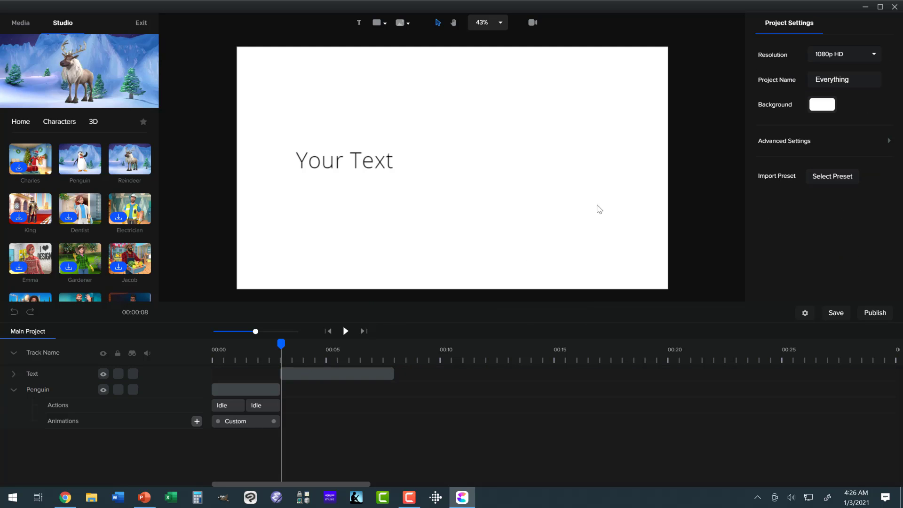
- Give the text a Slide Right / Left motion preset and preview it
click(322, 368)
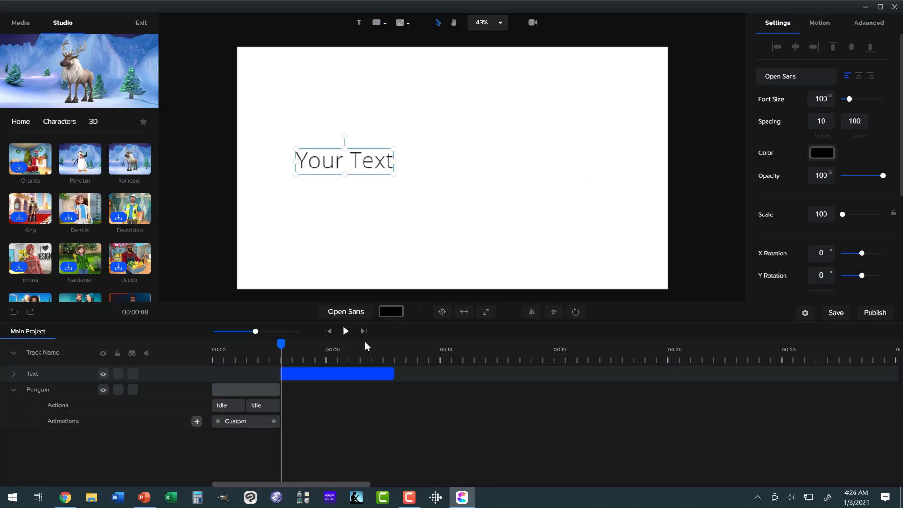
click(813, 28)
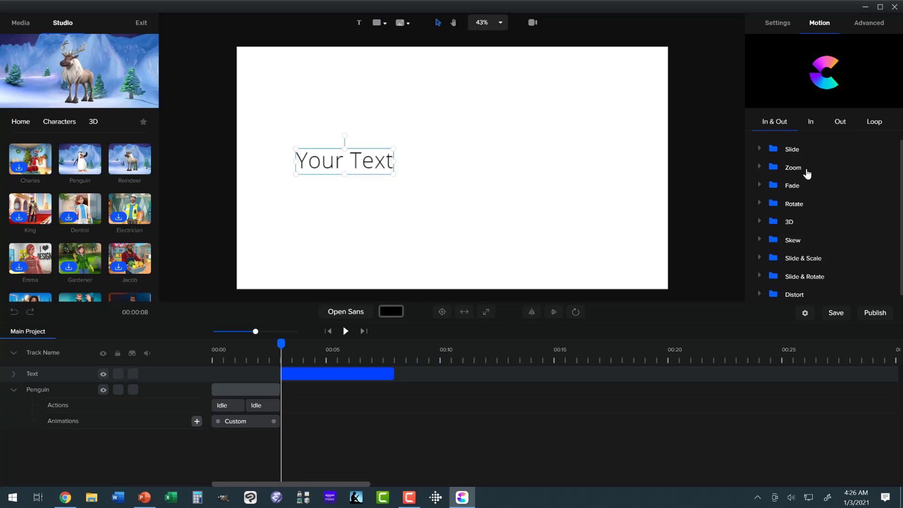
click(760, 151)
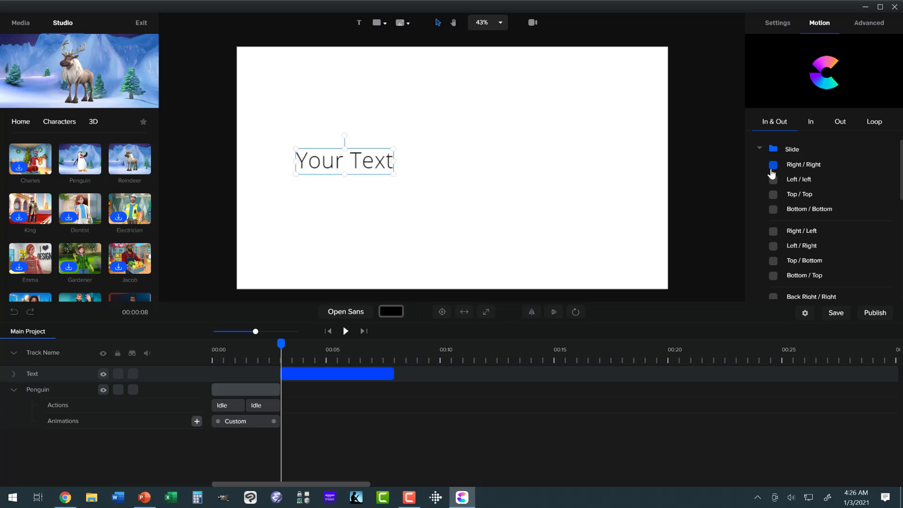
click(773, 245)
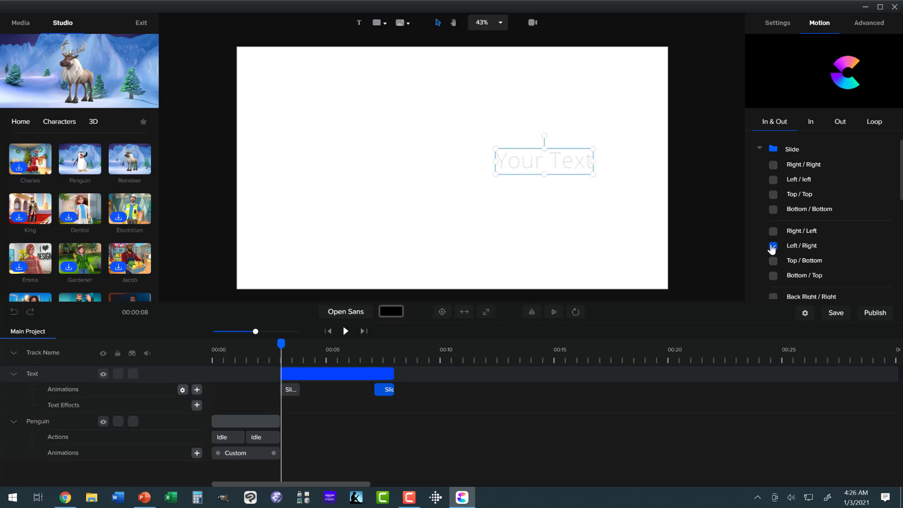
click(772, 232)
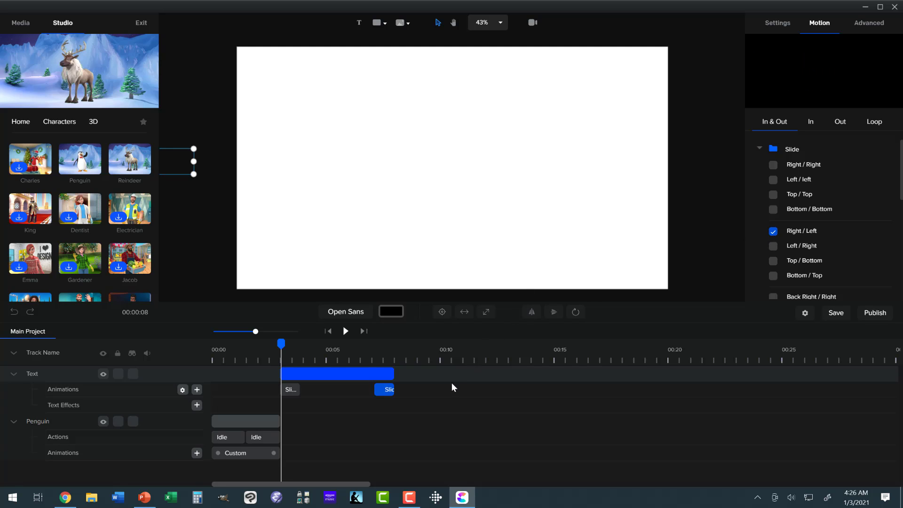
click(345, 331)
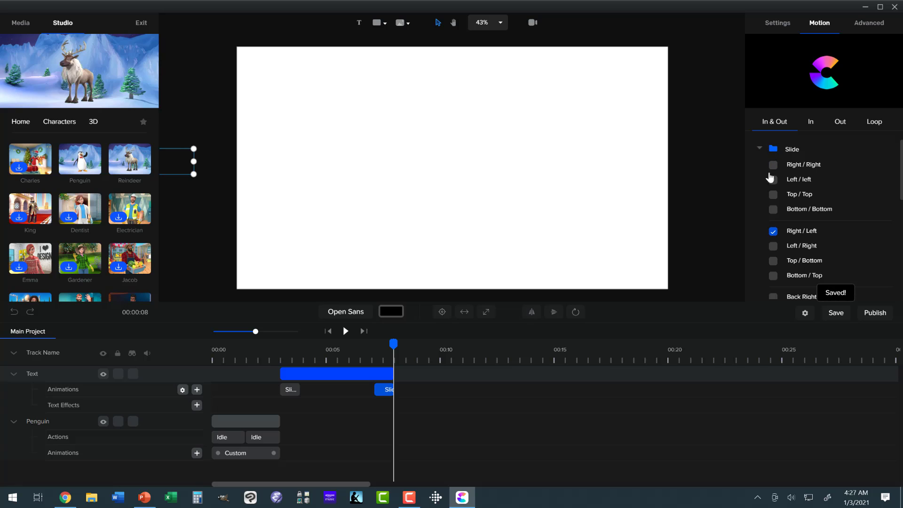
click(774, 194)
click(758, 149)
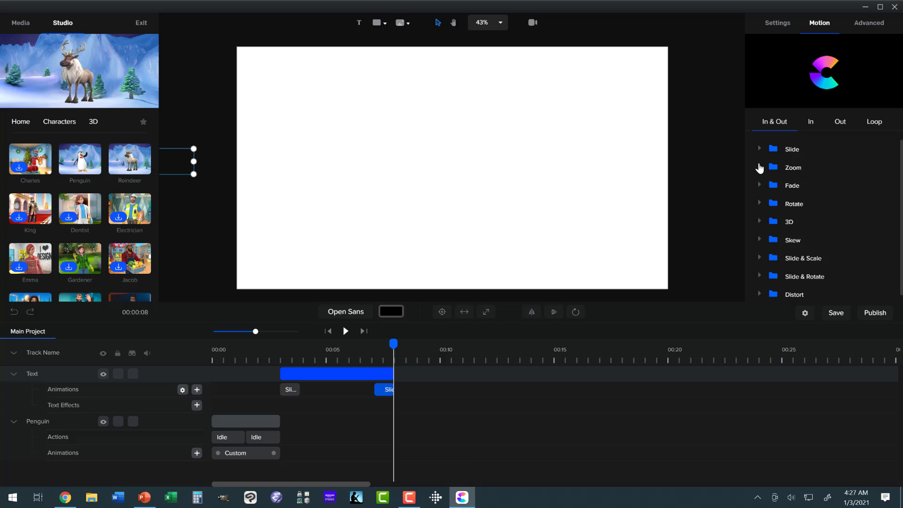
- Switch the text's animation to the Zoom Up / Up preset
click(759, 167)
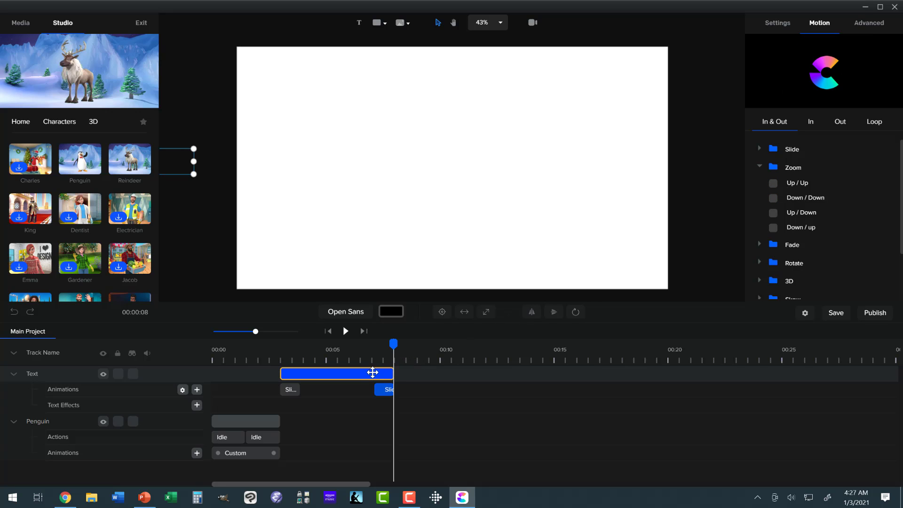
click(371, 371)
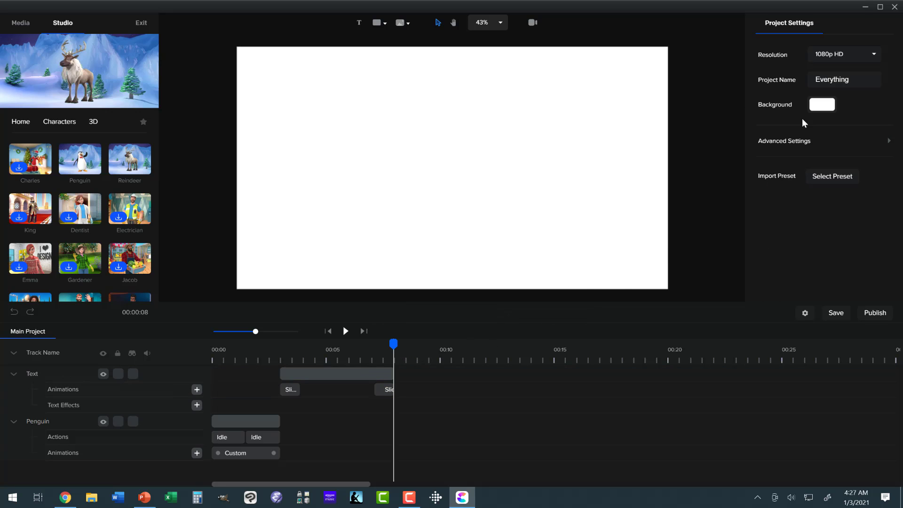
click(363, 372)
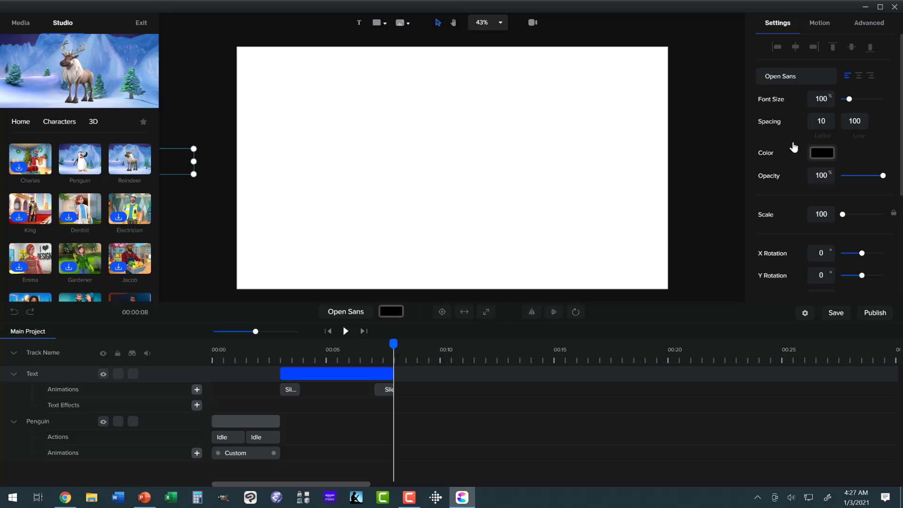
click(821, 28)
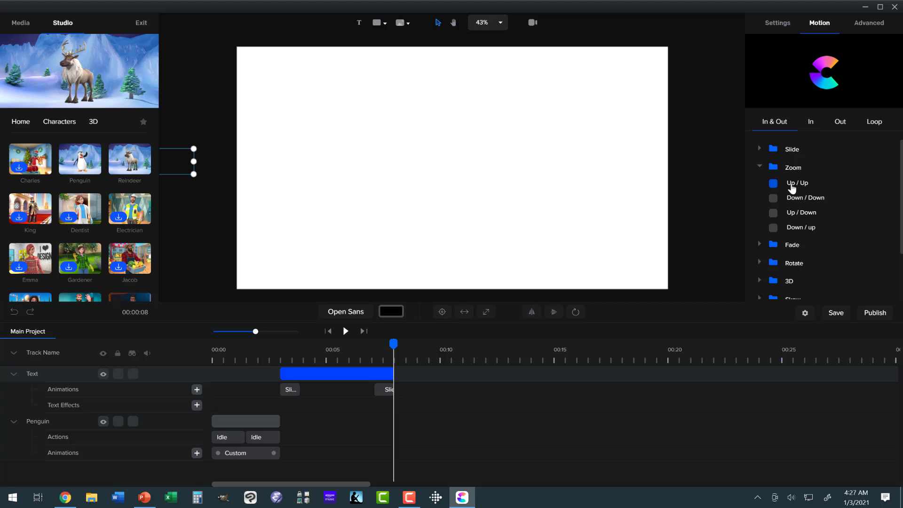
click(773, 182)
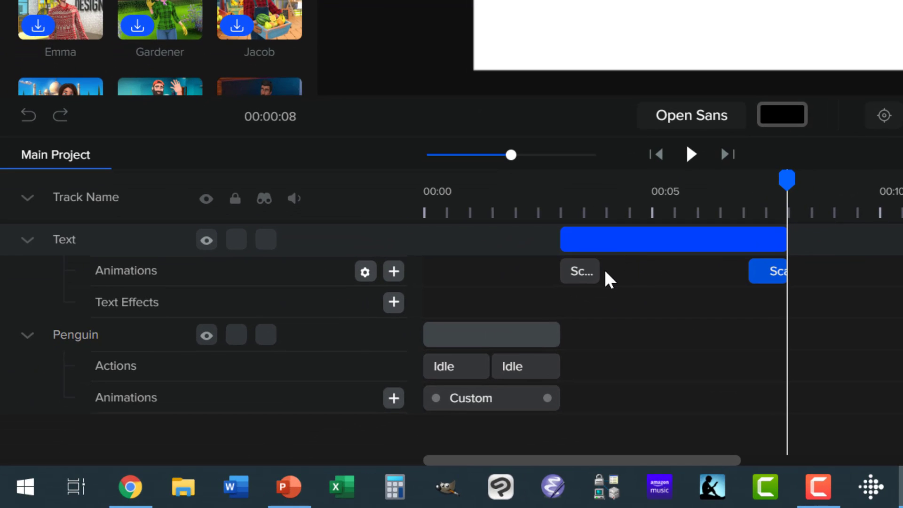
- Lengthen the opening and closing Scale Up clips on the timeline
drag(599, 276, 676, 283)
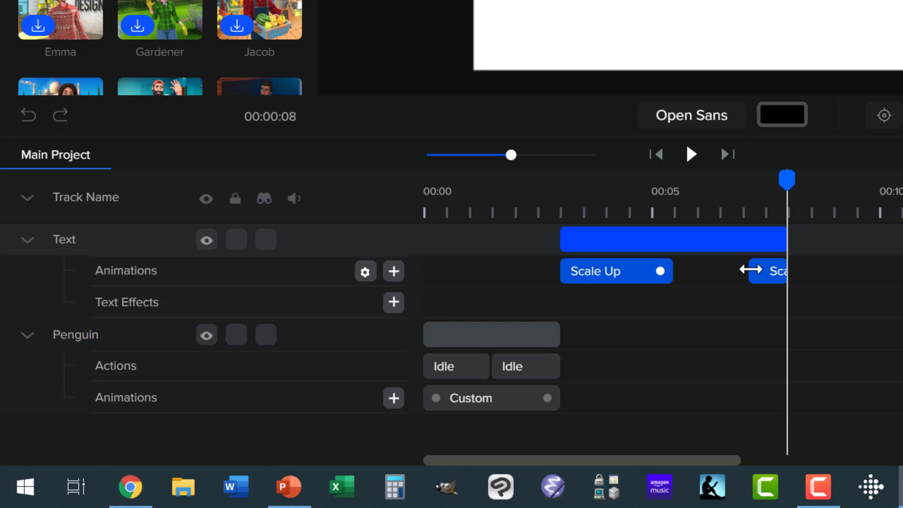
drag(749, 271, 699, 286)
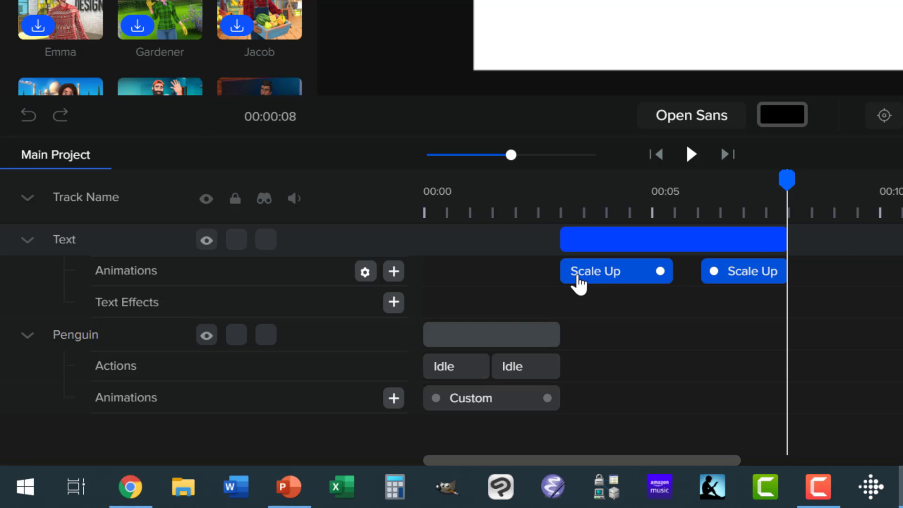
click(596, 240)
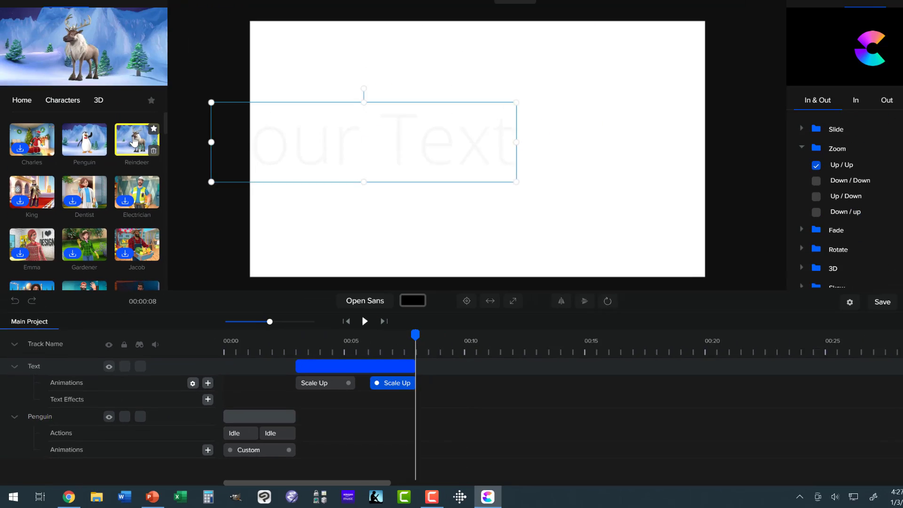
- Place the Reindeer character mid-canvas and move the playhead to about 00:09
mouse_move(129, 159)
mouse_down()
mouse_move(472, 213)
mouse_move(445, 254)
mouse_up()
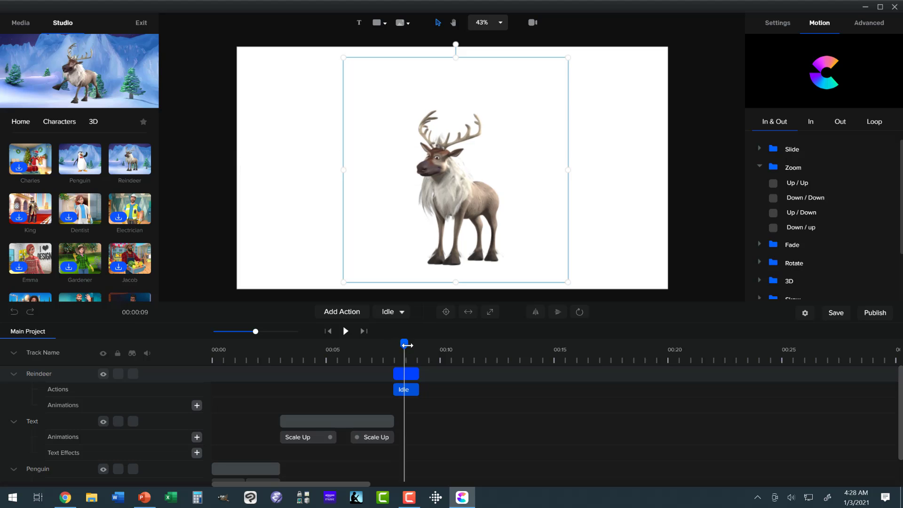
drag(396, 346, 407, 343)
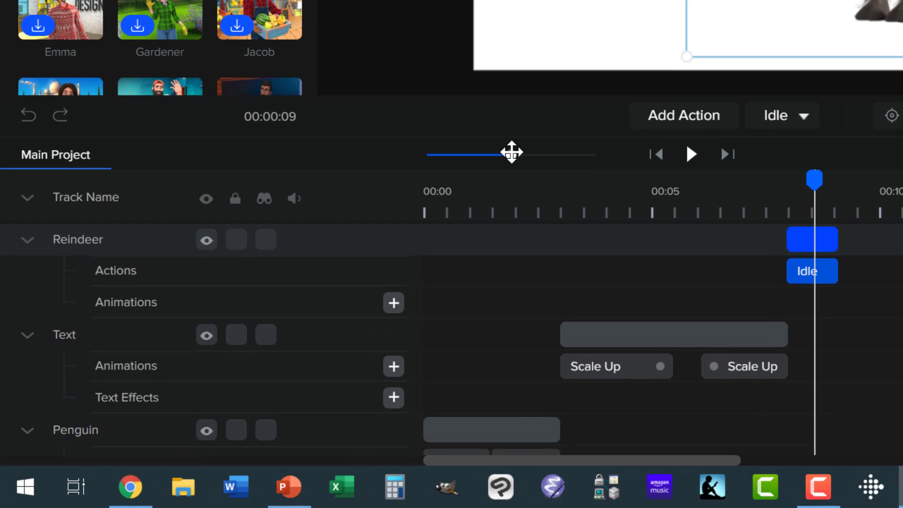
- Add a Custom animation to the reindeer with Position, Scale and Rotation enabled
drag(512, 152, 544, 155)
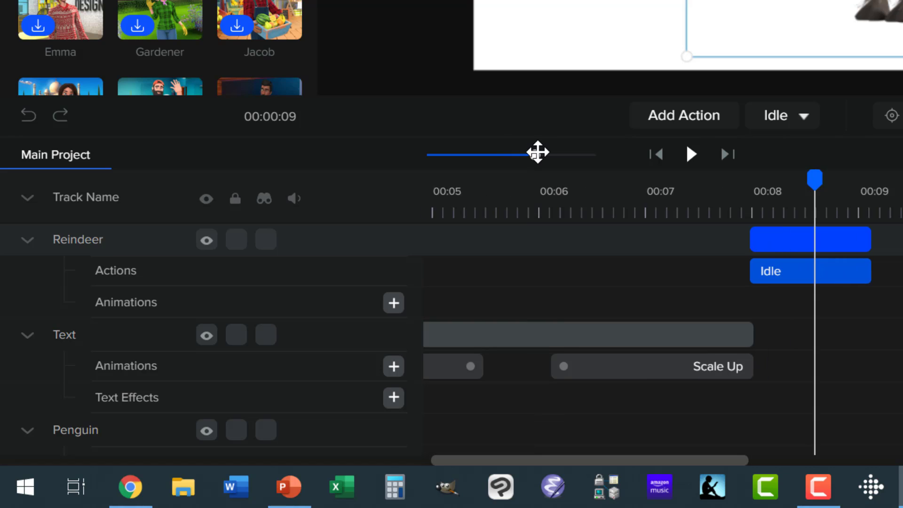
click(752, 273)
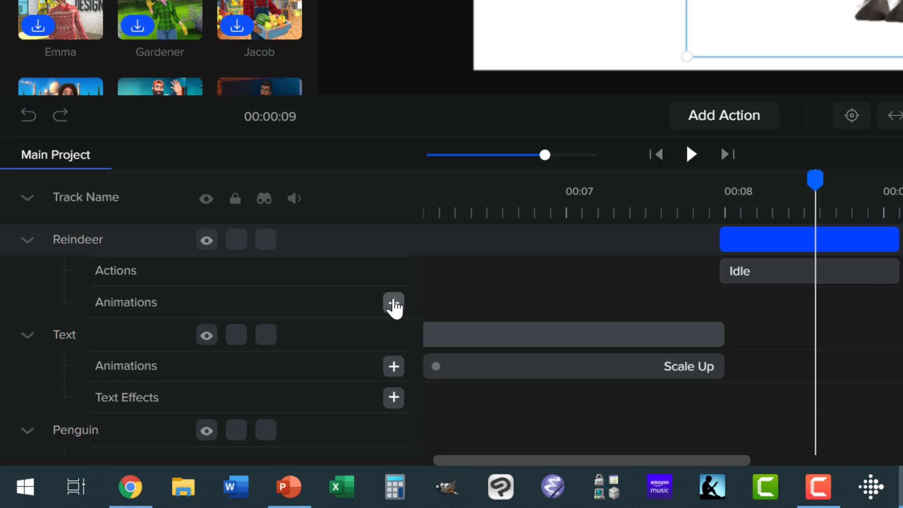
click(394, 303)
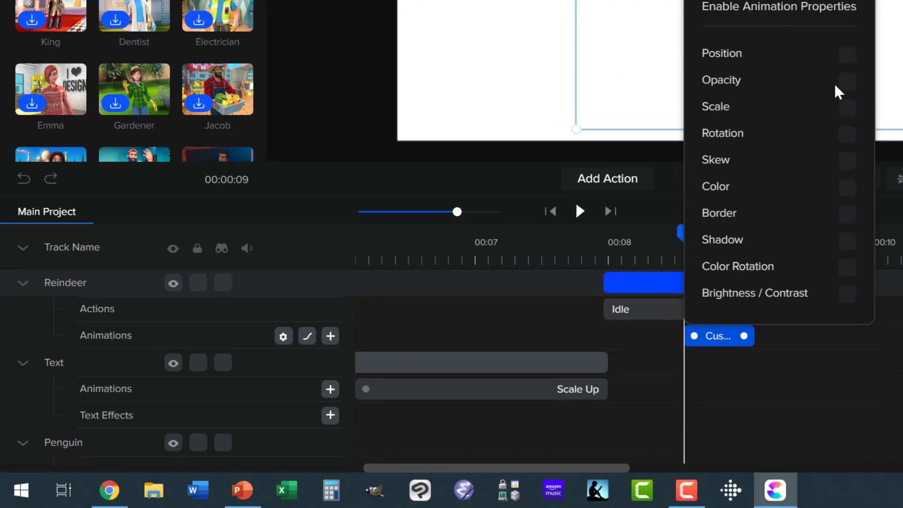
click(788, 89)
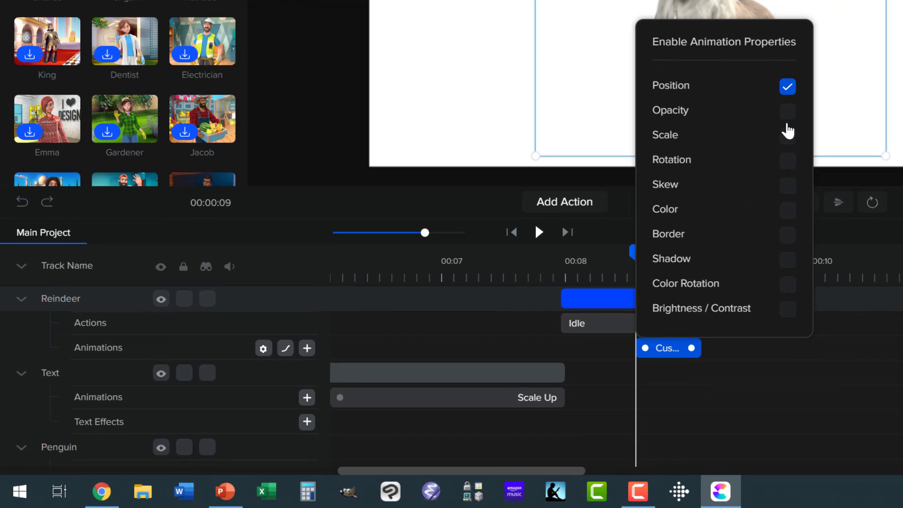
click(788, 136)
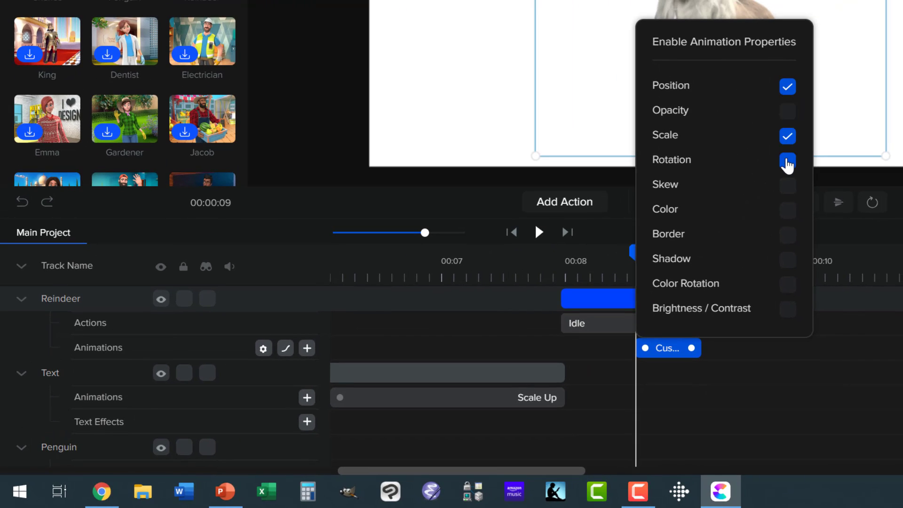
click(787, 161)
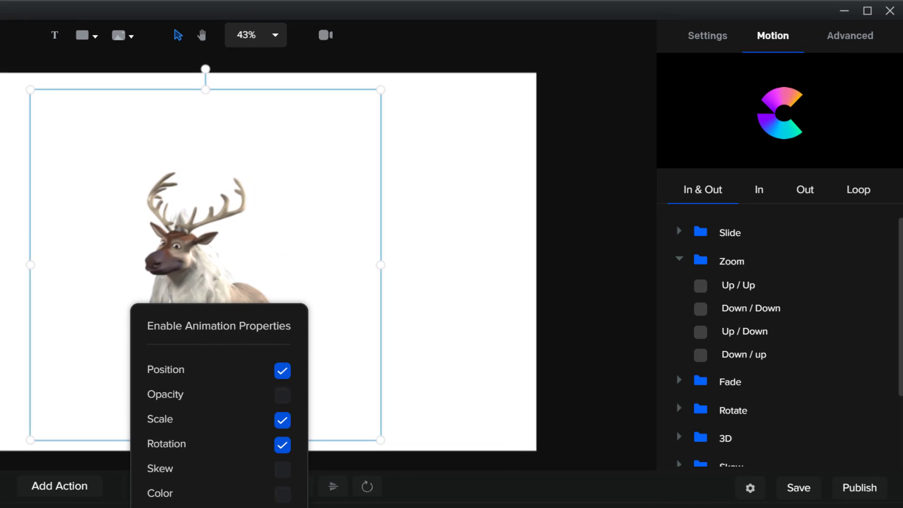
click(573, 471)
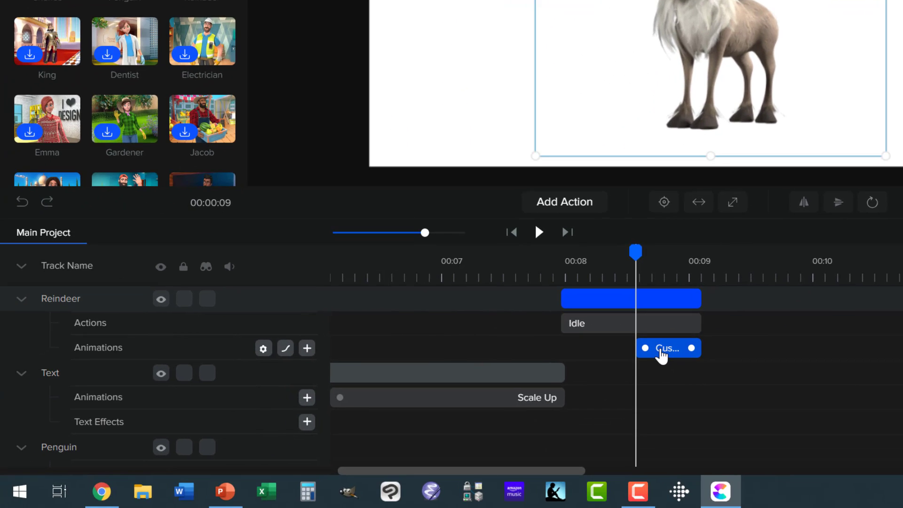
drag(661, 356, 631, 359)
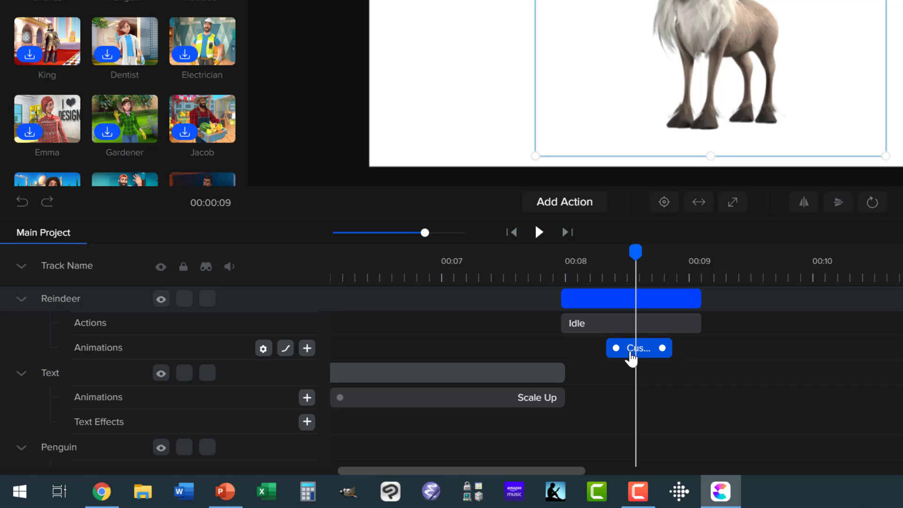
click(575, 330)
drag(635, 253, 585, 279)
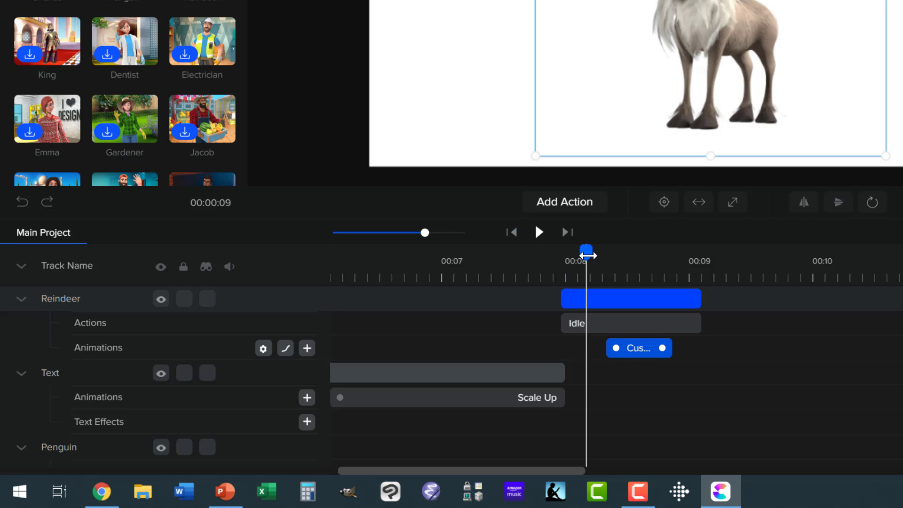
drag(586, 256, 674, 262)
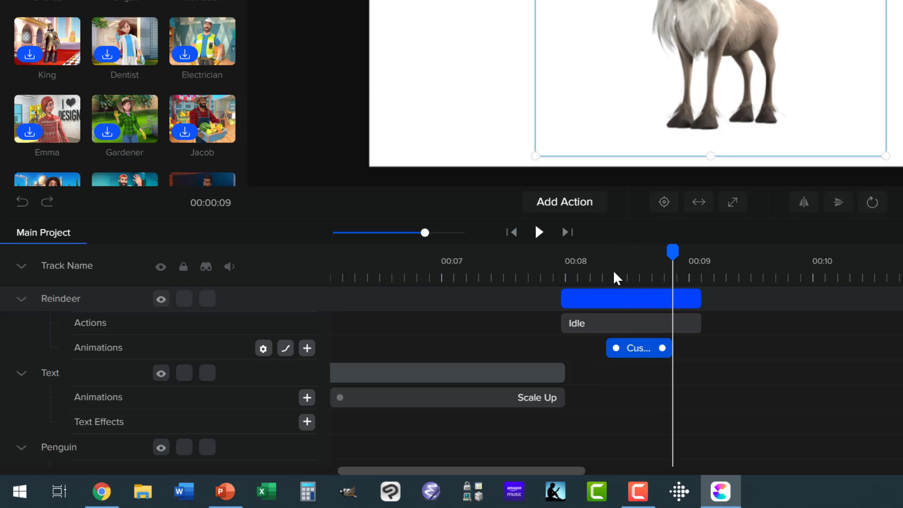
drag(610, 280, 583, 282)
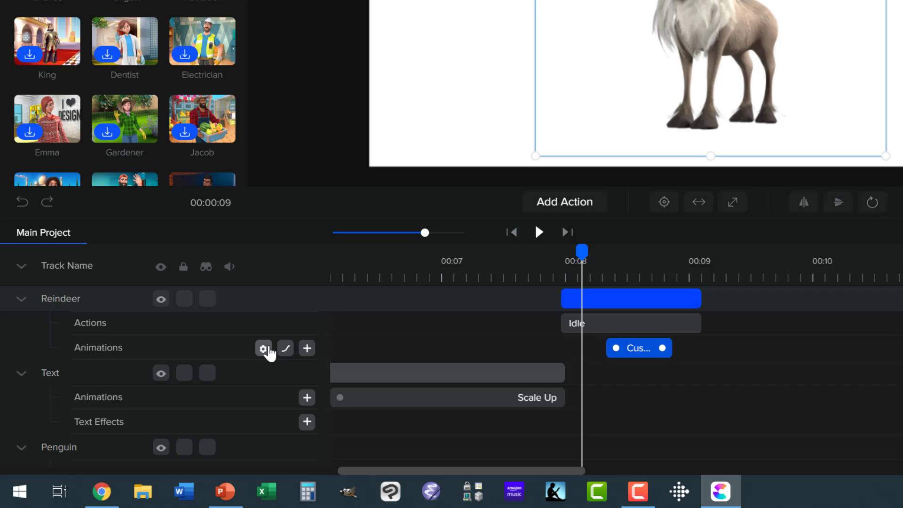
click(263, 349)
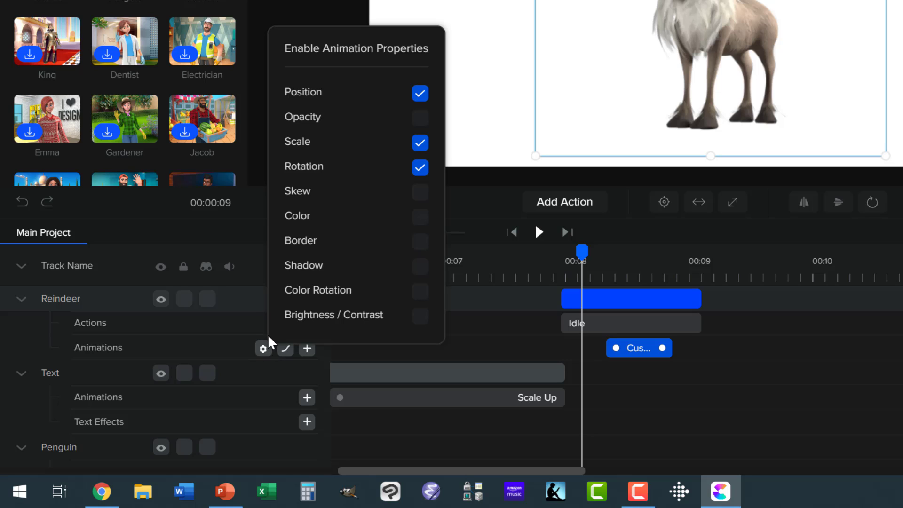
click(263, 349)
- At 00:08, move the reindeer to the canvas's left and preview it near 00:09
click(667, 421)
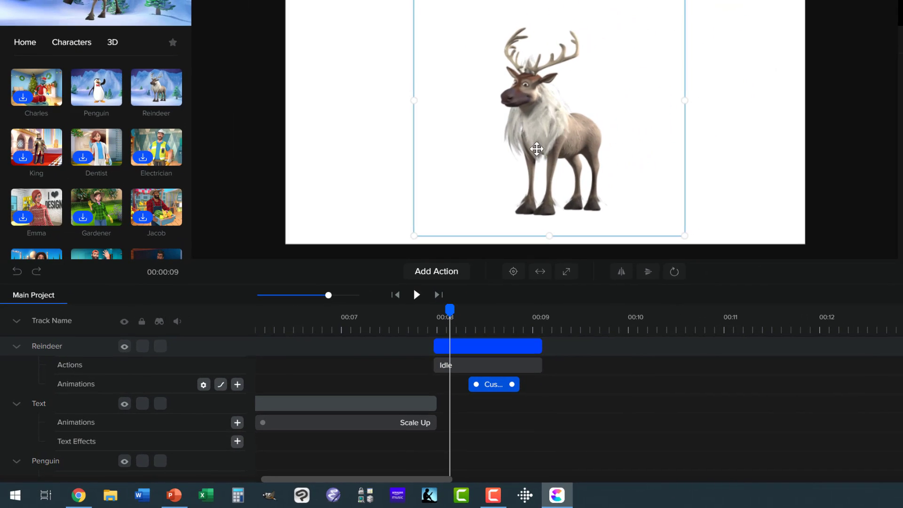
drag(524, 146, 377, 151)
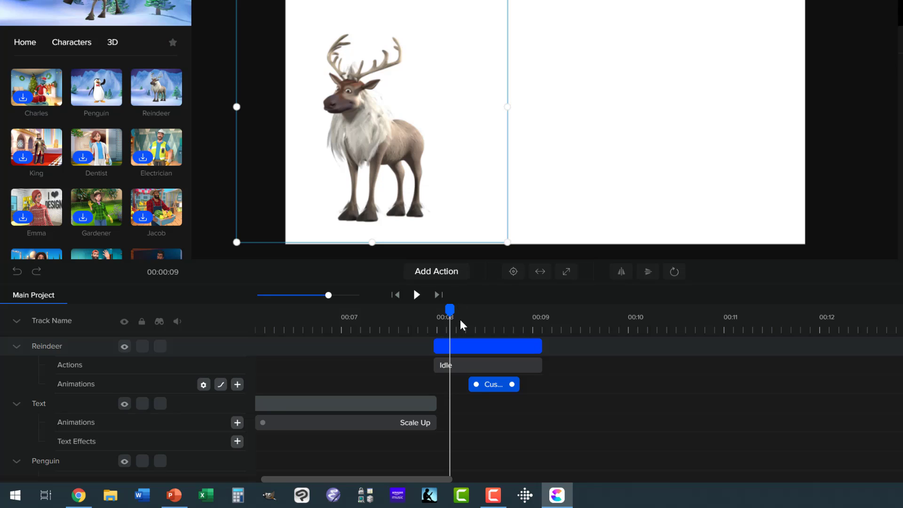
drag(449, 309, 530, 309)
drag(536, 156, 728, 146)
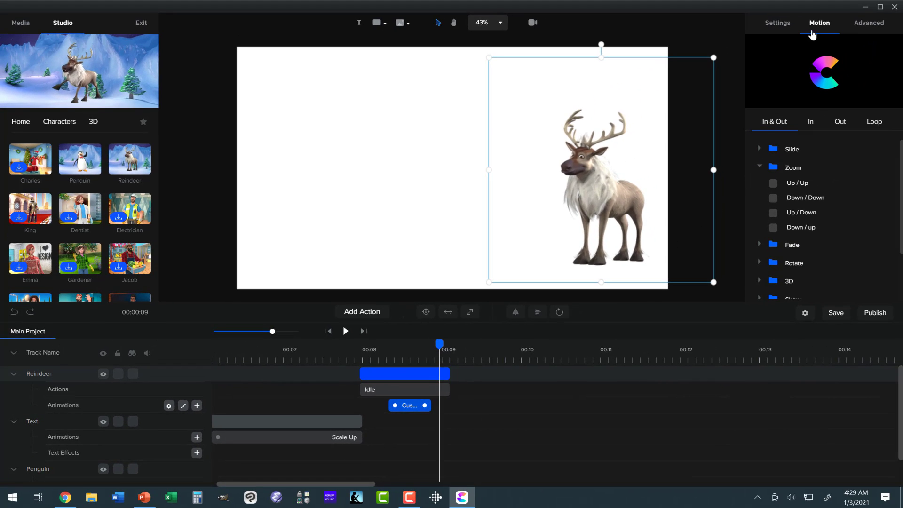
- Return to the eight-second mark and check which properties the animation tracks
click(448, 392)
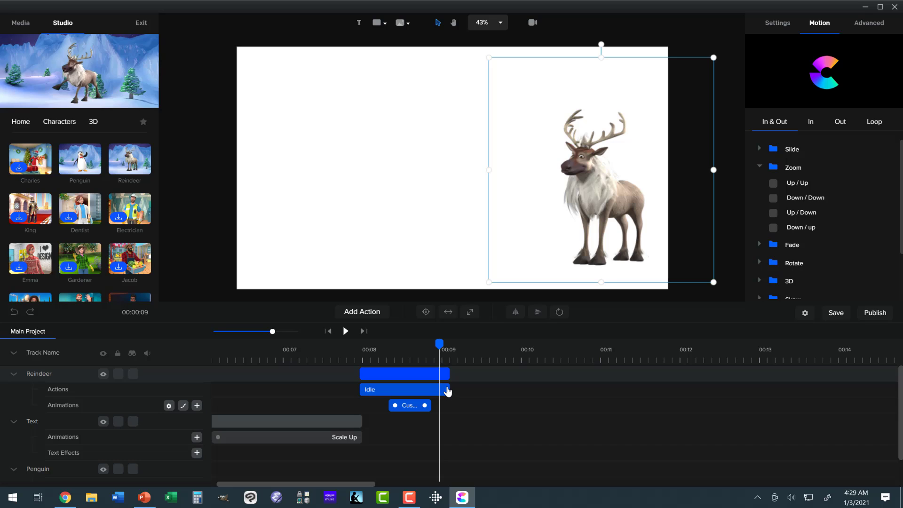
click(454, 388)
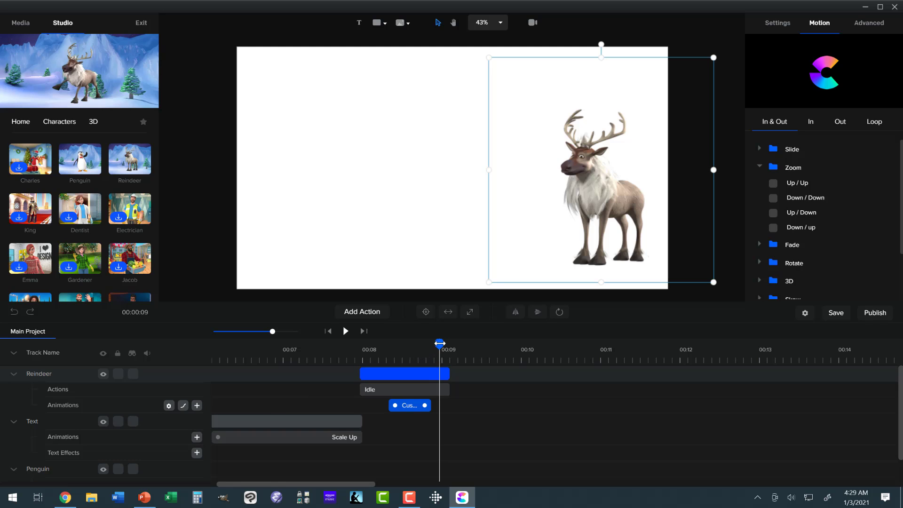
drag(405, 351, 380, 356)
click(379, 356)
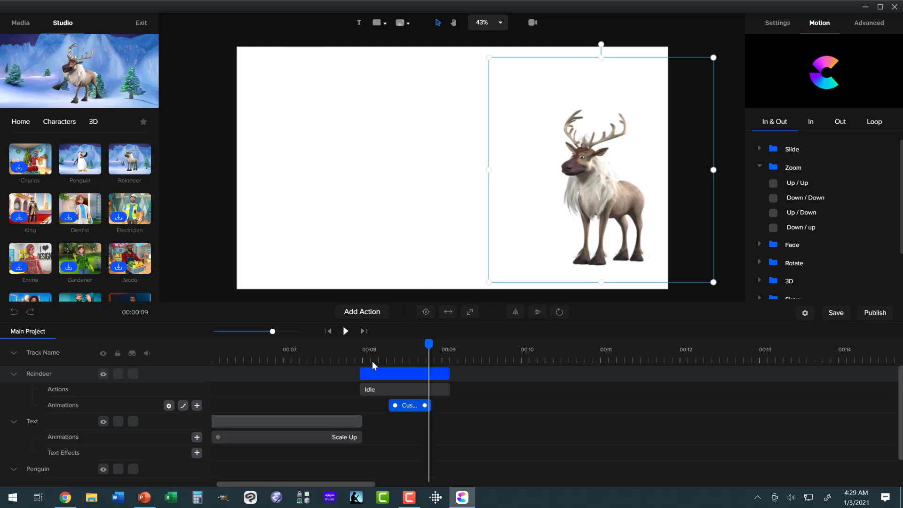
click(169, 406)
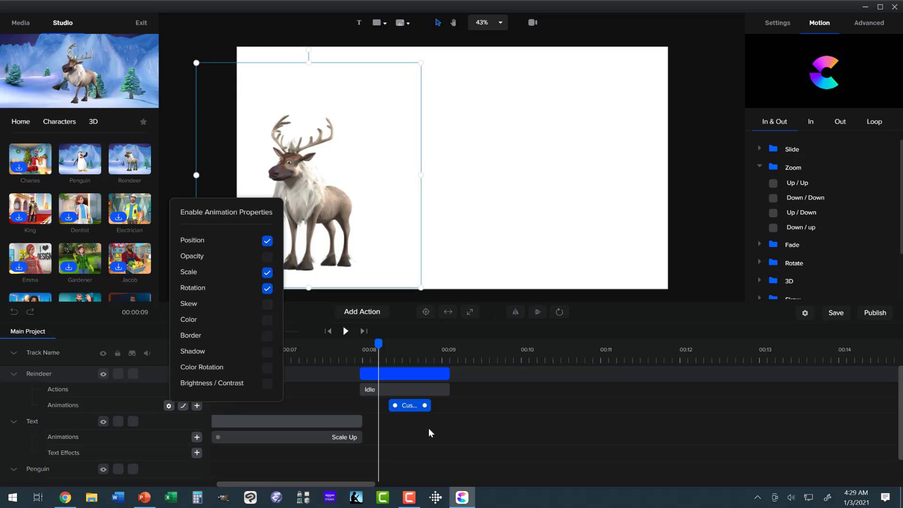
- At 00:08, shrink the reindeer to about 61 and move it lower left
click(346, 396)
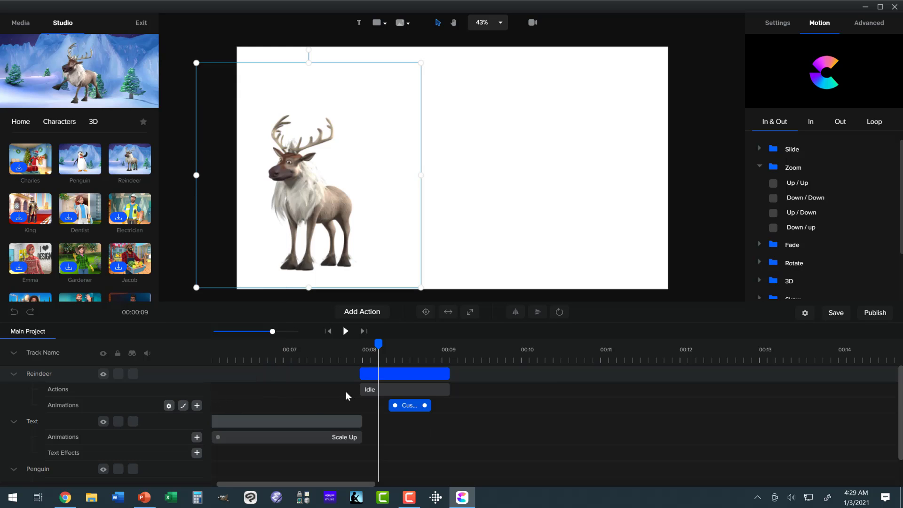
click(195, 286)
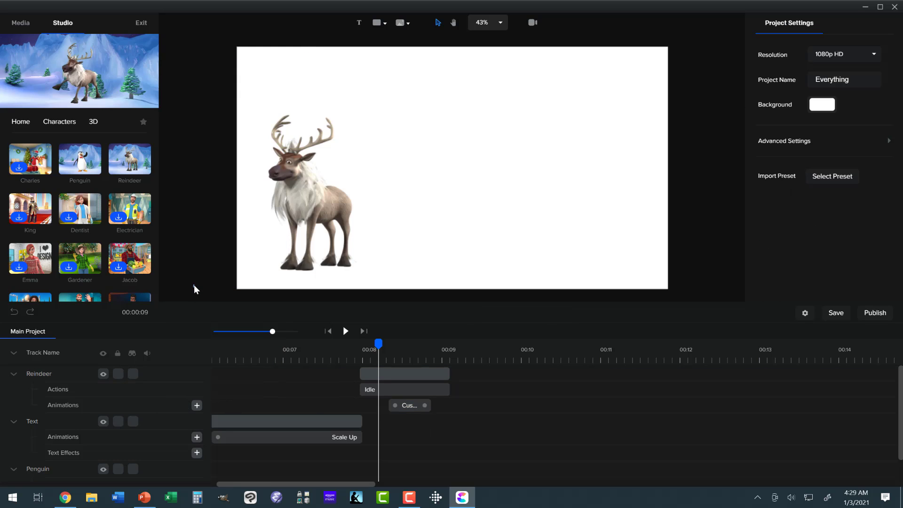
click(295, 224)
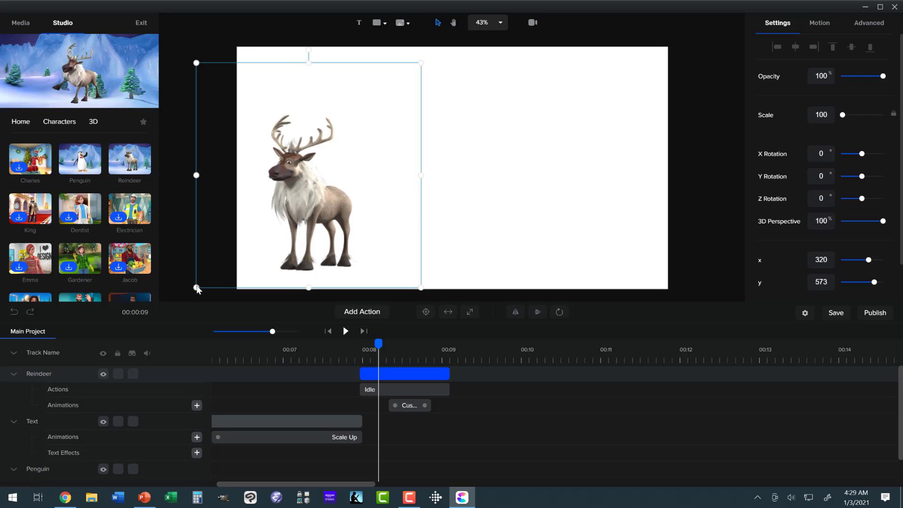
drag(196, 287, 284, 200)
drag(347, 166, 315, 216)
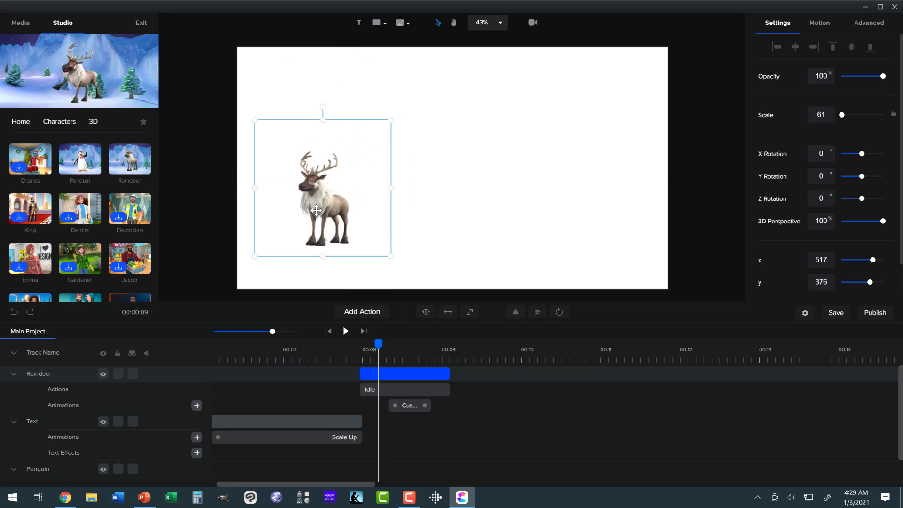
- Tilt the reindeer's starting pose to Z 75° and preview the animation toward 00:09
drag(379, 344, 437, 340)
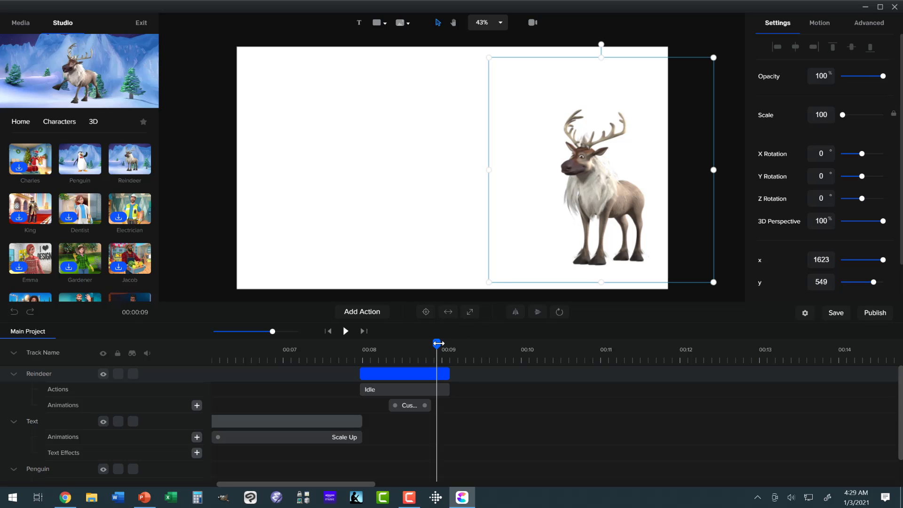
drag(419, 356, 382, 363)
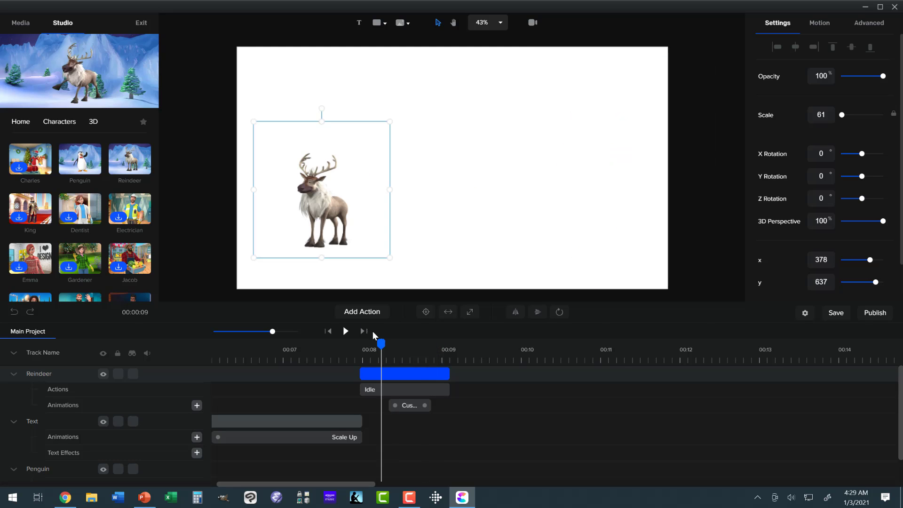
drag(325, 108, 413, 165)
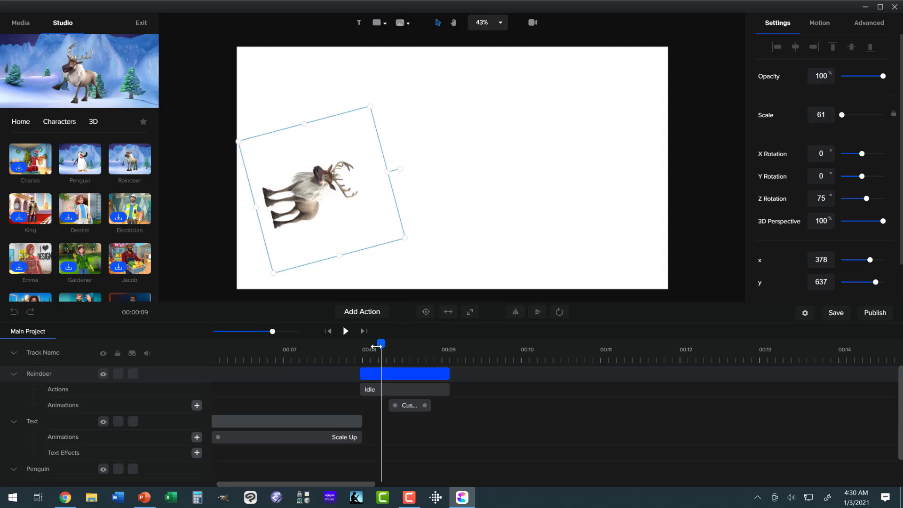
drag(380, 344, 436, 344)
- Stretch the Custom animation clip to match the Reindeer clip's start and end
click(402, 408)
drag(390, 405, 362, 404)
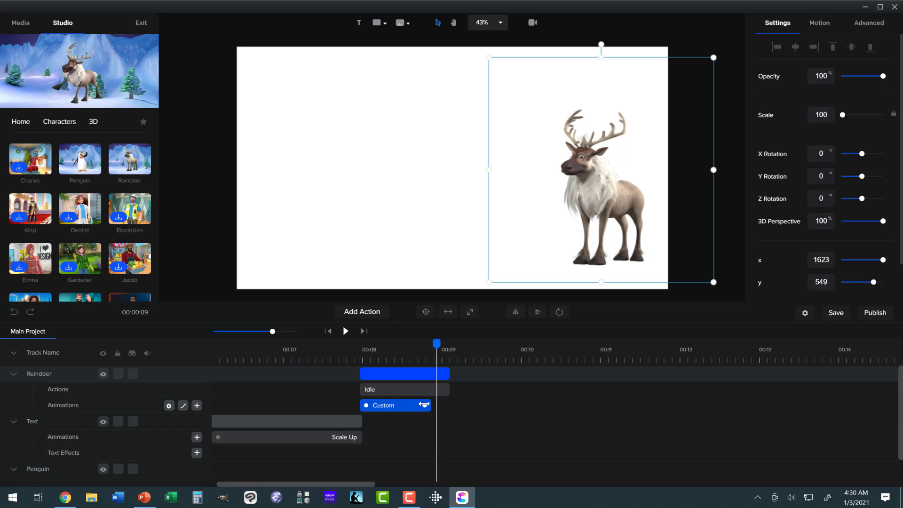
drag(424, 405, 443, 406)
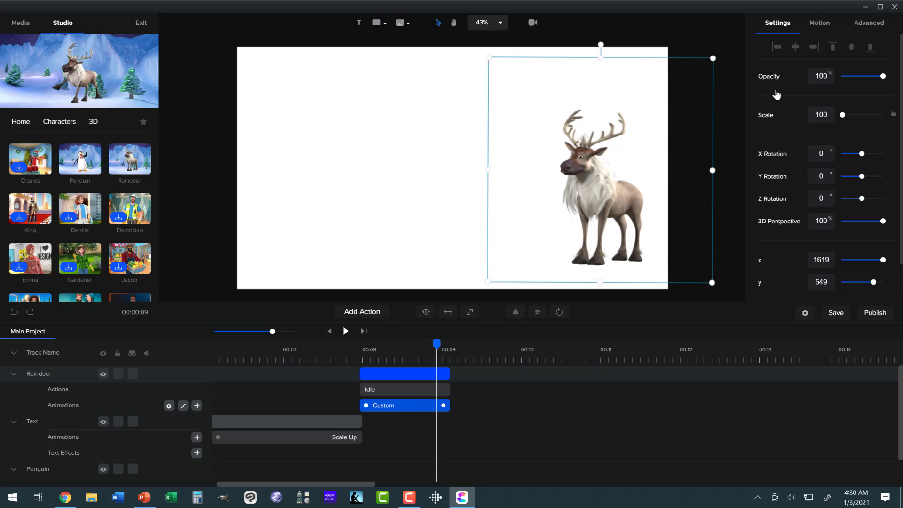
click(816, 21)
click(403, 393)
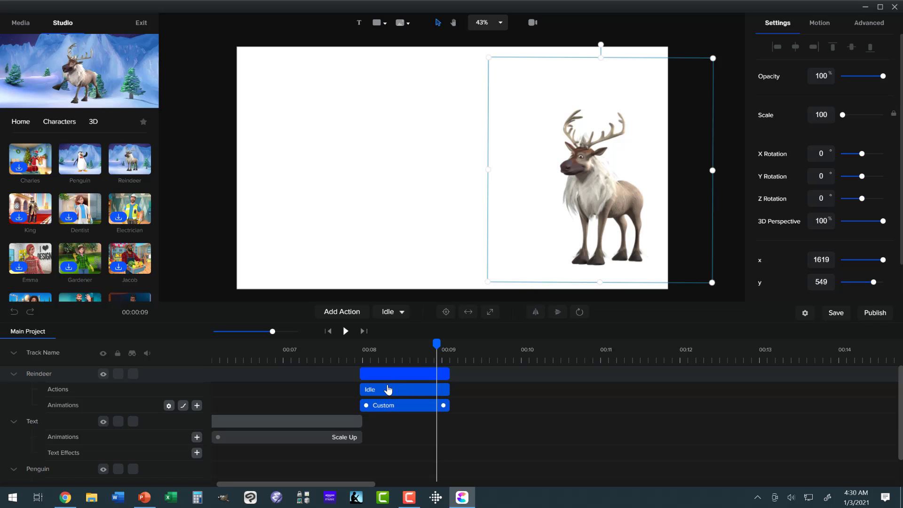
- Show the reindeer's Advanced options: Border, Shadow, Skew, Color Rotation and Filters
click(860, 27)
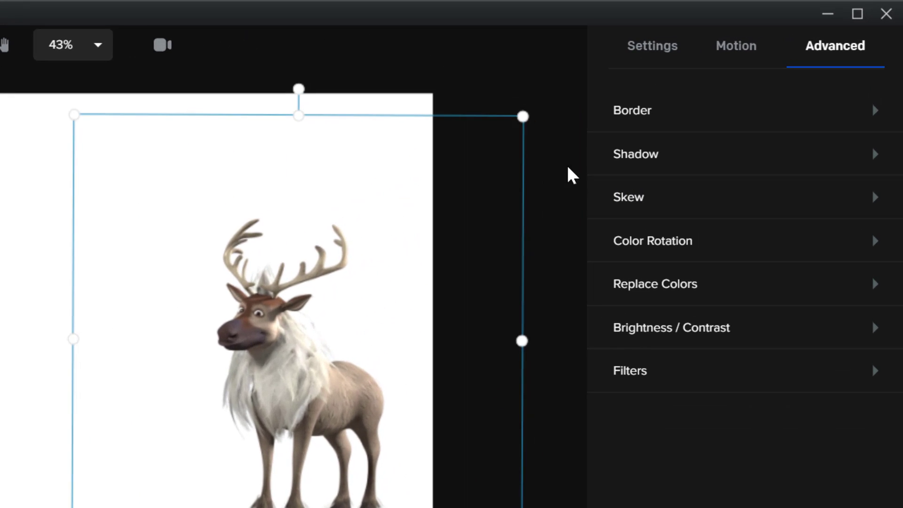